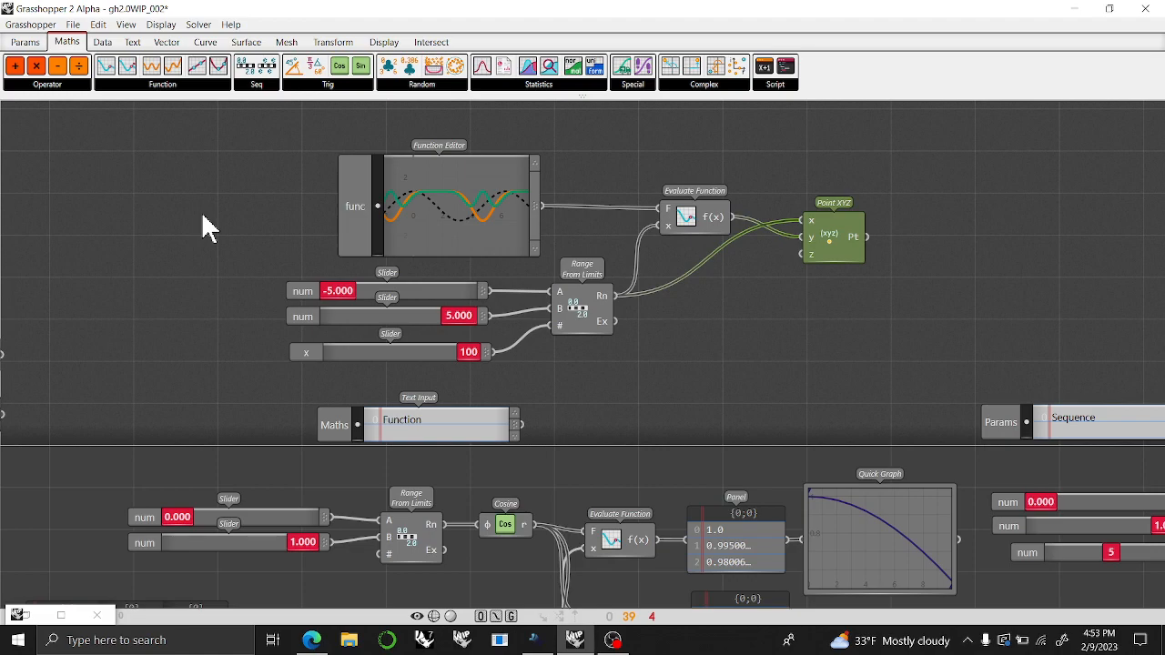
{"action": "scroll", "coordinate": [214, 232], "scroll_direction": "up", "scroll_amount": 3}
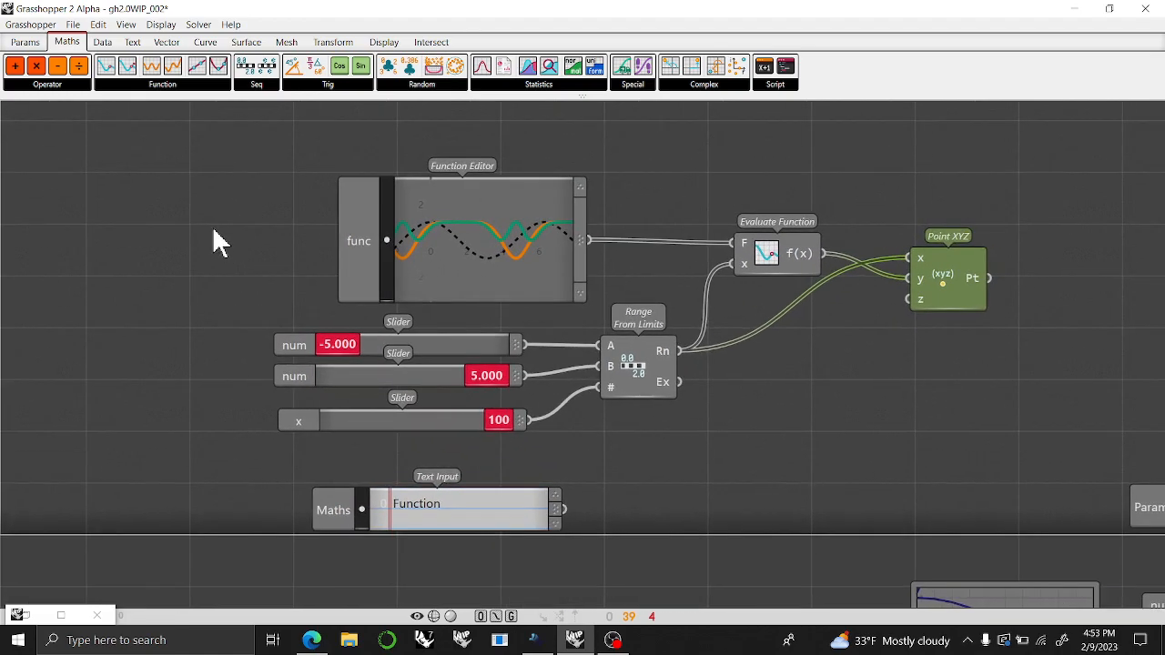
{"action": "right_click_drag", "start_coordinate": [151, 267], "coordinate": [286, 267]}
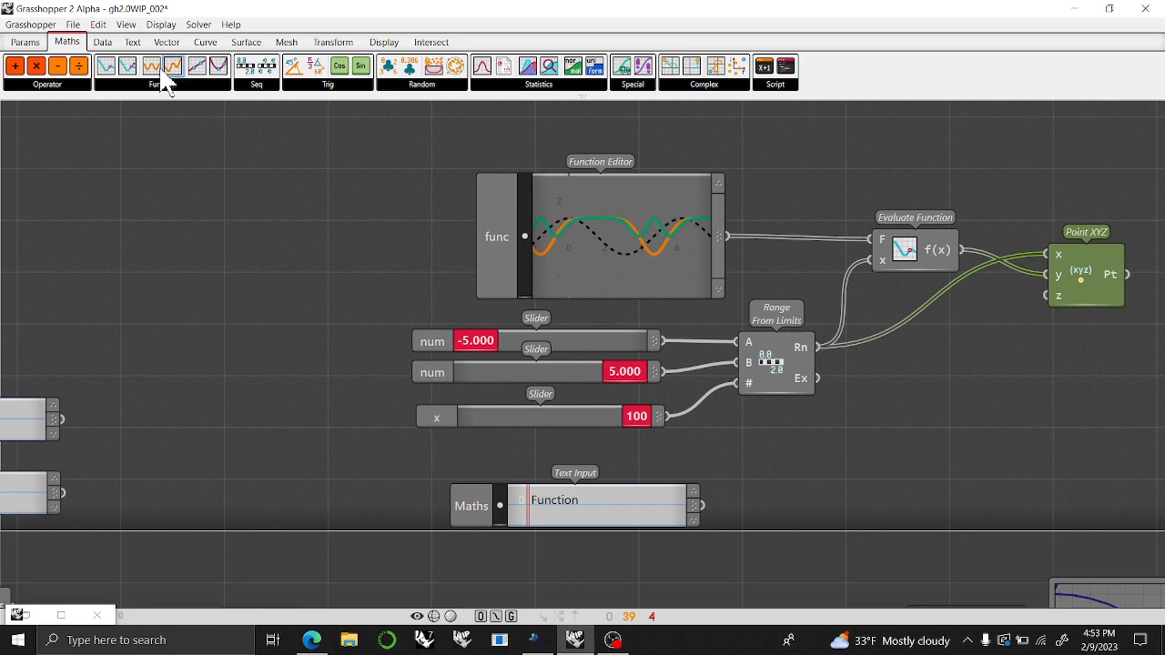
{"action": "left_click", "coordinate": [26, 43]}
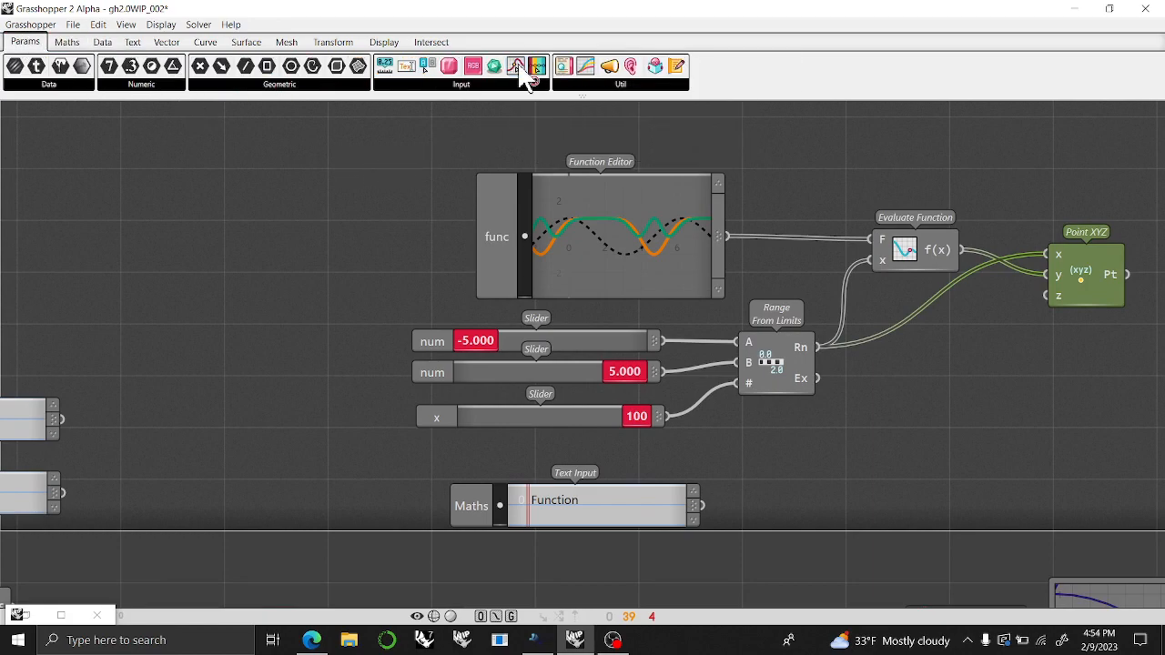
{"action": "left_click_drag", "start_coordinate": [537, 66], "coordinate": [226, 246]}
{"action": "left_click", "coordinate": [230, 238]}
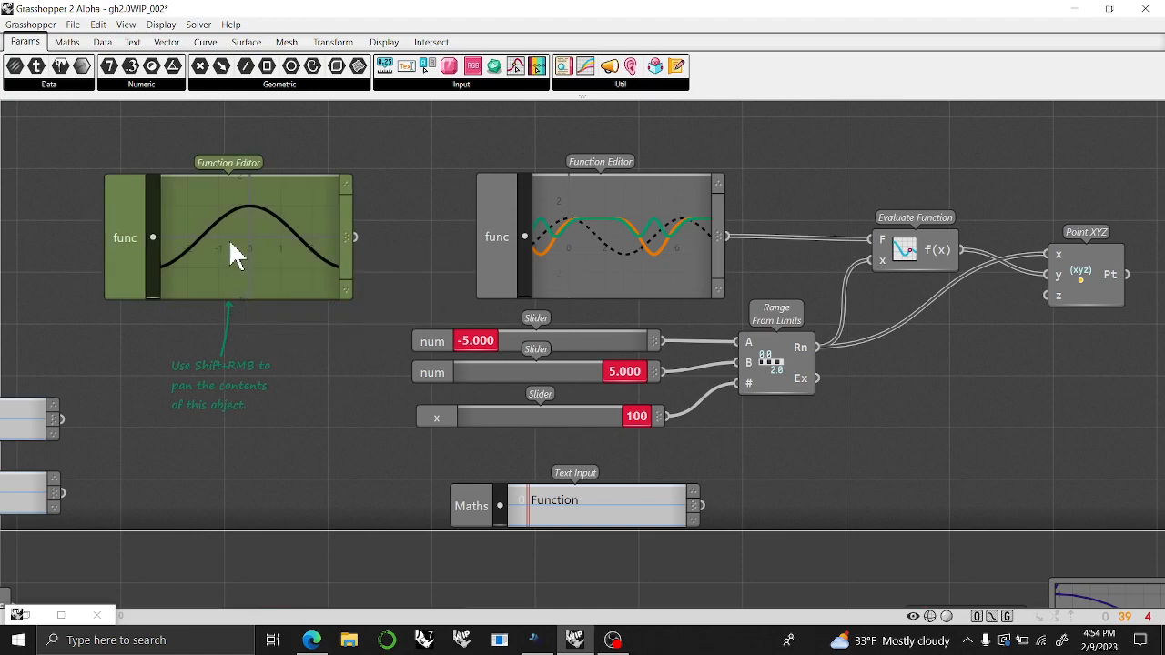
{"action": "left_click", "coordinate": [67, 42]}
{"action": "left_click", "coordinate": [147, 88]}
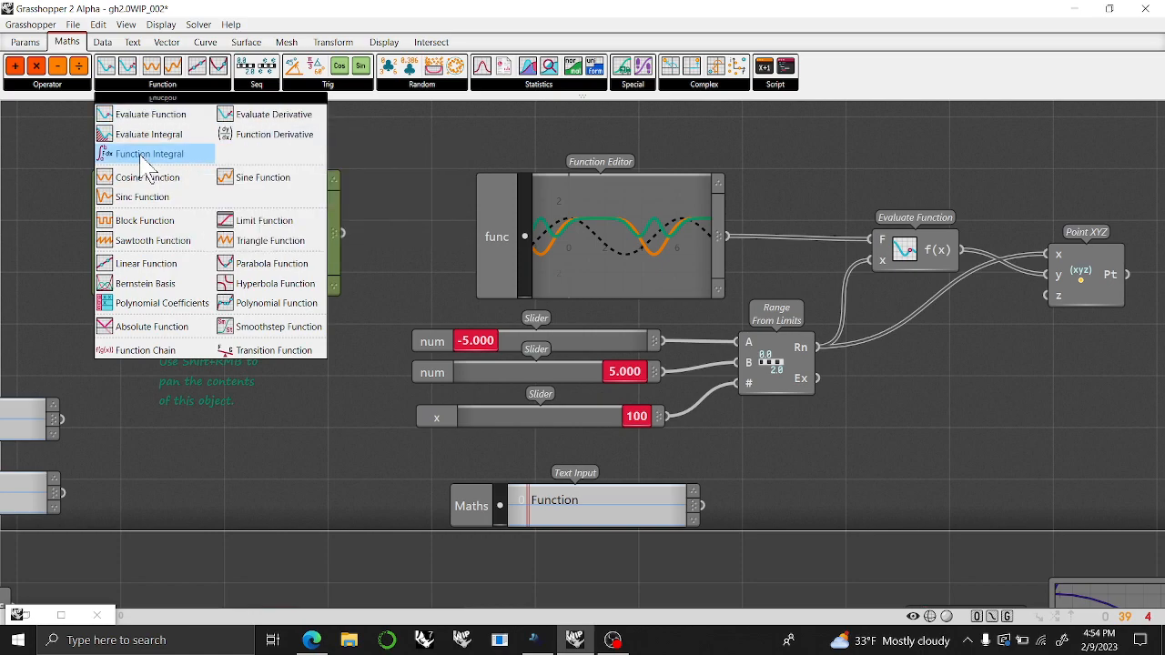
{"action": "left_click", "coordinate": [323, 382]}
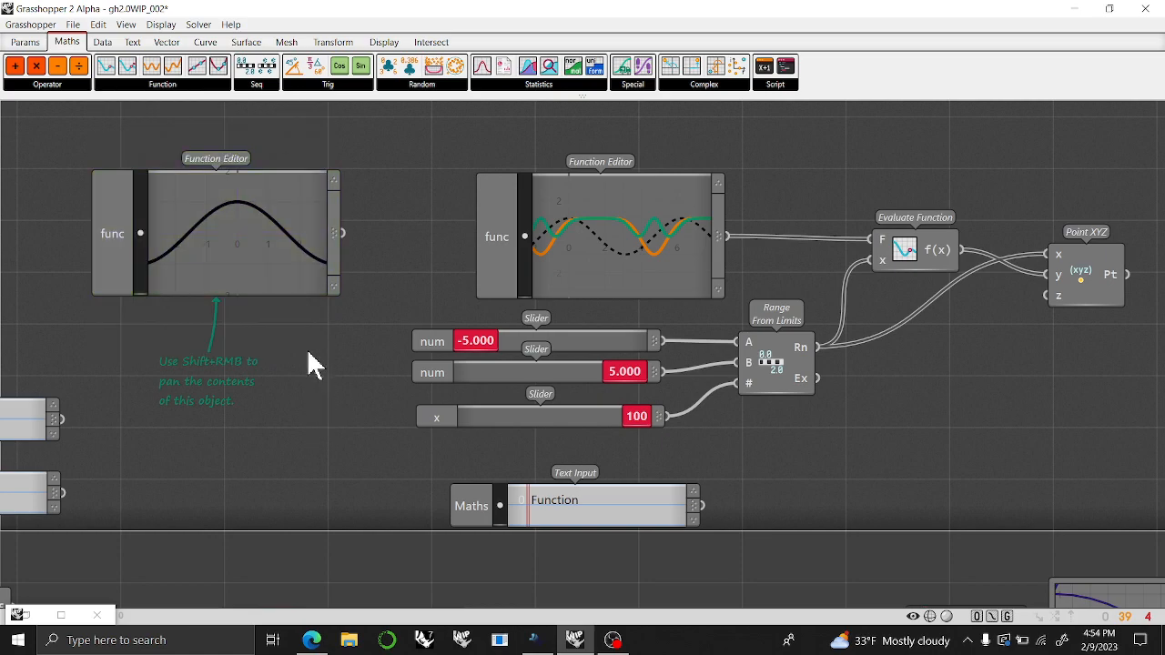
{"action": "left_click_drag", "start_coordinate": [259, 264], "coordinate": [252, 262]}
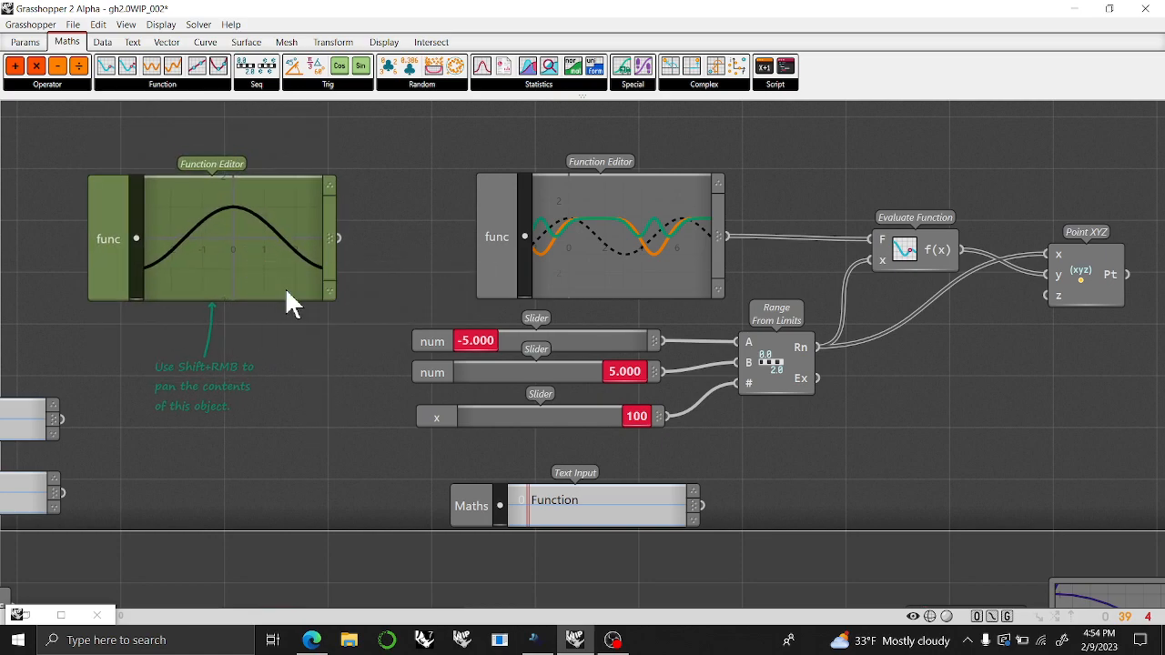
{"action": "key", "text": "Delete"}
Examine the available function components and their example setups on the canvas, from Evaluate Function through the periodic functions to Absolute Function.
{"action": "left_click", "coordinate": [166, 83]}
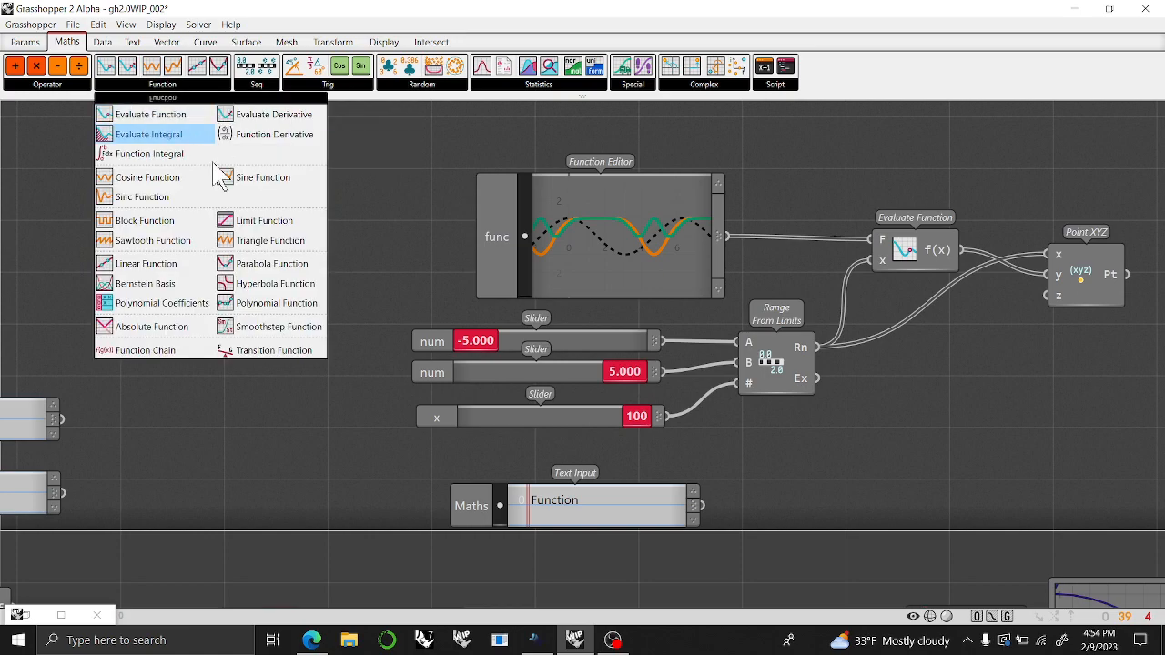
{"action": "scroll", "coordinate": [541, 392], "scroll_direction": "down", "scroll_amount": 2}
{"action": "right_click_drag", "start_coordinate": [541, 382], "coordinate": [435, 222]}
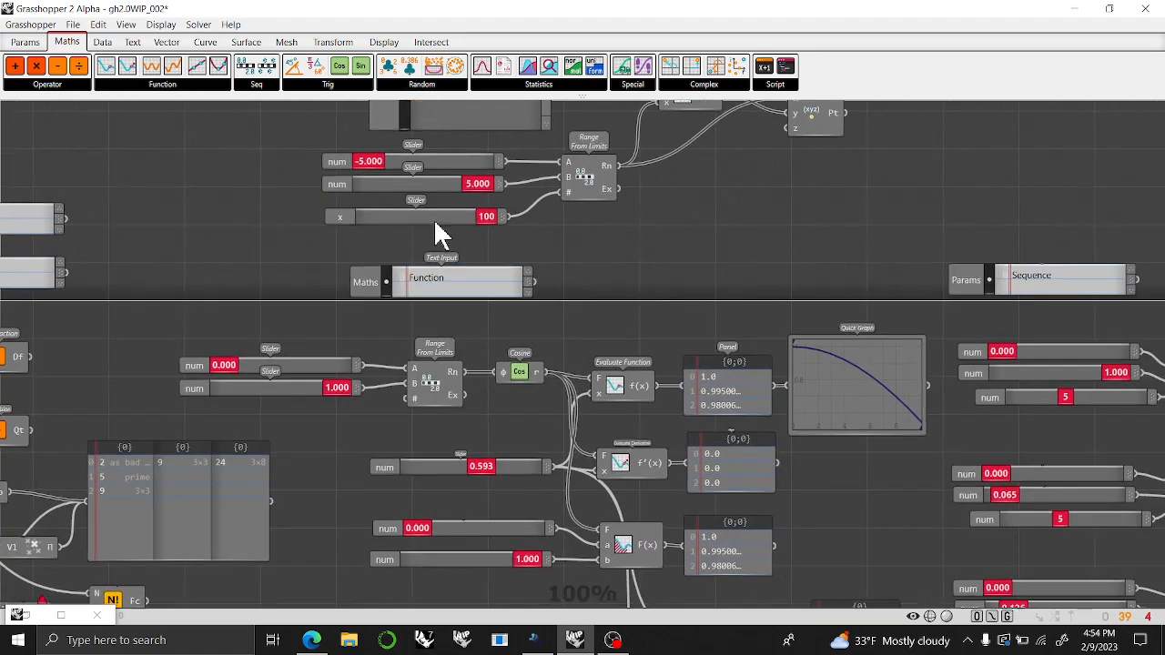
{"action": "right_click_drag", "start_coordinate": [461, 435], "coordinate": [445, 198]}
{"action": "right_click_drag", "start_coordinate": [580, 389], "coordinate": [511, 203]}
{"action": "right_click_drag", "start_coordinate": [536, 327], "coordinate": [536, 165]}
{"action": "right_click_drag", "start_coordinate": [533, 433], "coordinate": [518, 397]}
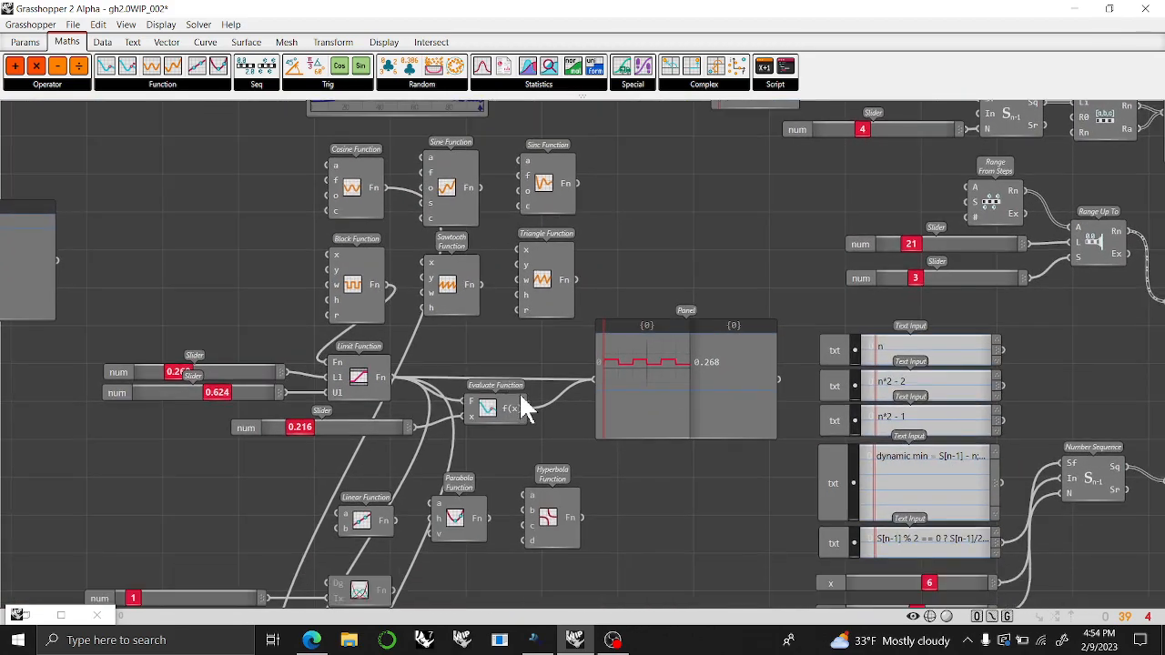
{"action": "scroll", "coordinate": [616, 337], "scroll_direction": "down", "scroll_amount": 2}
{"action": "scroll", "coordinate": [647, 346], "scroll_direction": "up", "scroll_amount": 1}
{"action": "scroll", "coordinate": [616, 330], "scroll_direction": "down", "scroll_amount": 3}
{"action": "mouse_move", "coordinate": [562, 325]}
{"action": "right_mouse_down"}
{"action": "mouse_move", "coordinate": [538, 464]}
{"action": "mouse_move", "coordinate": [546, 312]}
{"action": "right_mouse_up"}
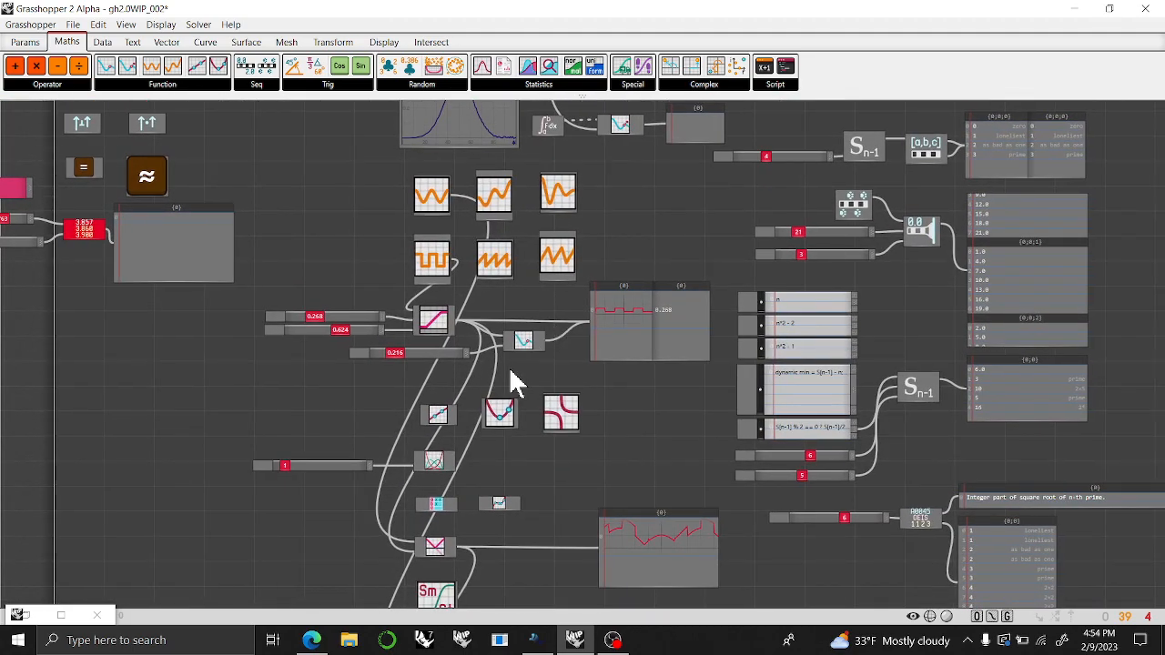
{"action": "right_click_drag", "start_coordinate": [646, 582], "coordinate": [631, 385]}
{"action": "scroll", "coordinate": [634, 478], "scroll_direction": "up", "scroll_amount": 2}
{"action": "right_click_drag", "start_coordinate": [631, 466], "coordinate": [547, 370]}
{"action": "mouse_move", "coordinate": [502, 336]}
{"action": "right_mouse_down"}
{"action": "mouse_move", "coordinate": [489, 364]}
{"action": "mouse_move", "coordinate": [468, 278]}
{"action": "mouse_move", "coordinate": [482, 451]}
{"action": "right_mouse_up"}
{"action": "mouse_move", "coordinate": [376, 286]}
{"action": "right_mouse_down"}
{"action": "mouse_move", "coordinate": [416, 416]}
{"action": "mouse_move", "coordinate": [406, 473]}
{"action": "right_mouse_up"}
{"action": "right_click_drag", "start_coordinate": [485, 302], "coordinate": [442, 462]}
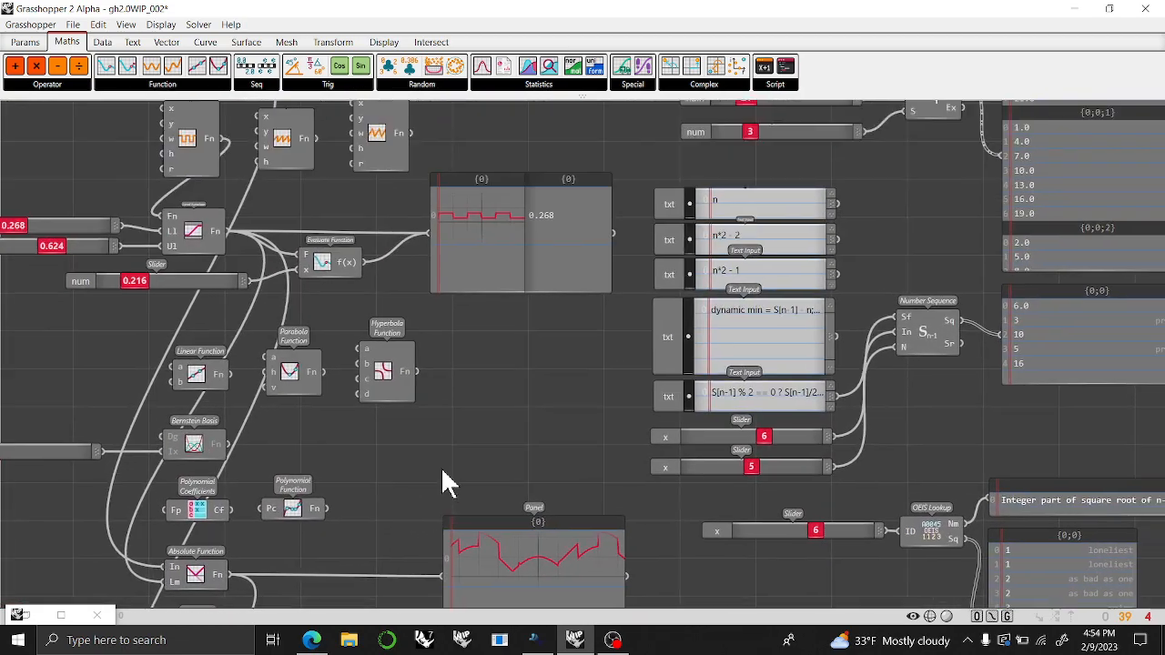
{"action": "right_click_drag", "start_coordinate": [461, 208], "coordinate": [455, 279]}
{"action": "right_click_drag", "start_coordinate": [462, 218], "coordinate": [452, 445]}
{"action": "mouse_move", "coordinate": [455, 330]}
{"action": "right_mouse_down"}
{"action": "mouse_move", "coordinate": [455, 405]}
{"action": "mouse_move", "coordinate": [510, 501]}
{"action": "right_mouse_up"}
{"action": "right_click_drag", "start_coordinate": [507, 180], "coordinate": [507, 229]}
{"action": "right_click_drag", "start_coordinate": [491, 350], "coordinate": [487, 596]}
{"action": "mouse_move", "coordinate": [403, 240]}
{"action": "right_mouse_down"}
{"action": "mouse_move", "coordinate": [403, 359]}
{"action": "mouse_move", "coordinate": [606, 501]}
{"action": "mouse_move", "coordinate": [681, 445]}
{"action": "right_mouse_up"}
{"action": "scroll", "coordinate": [437, 289], "scroll_direction": "up", "scroll_amount": 2}
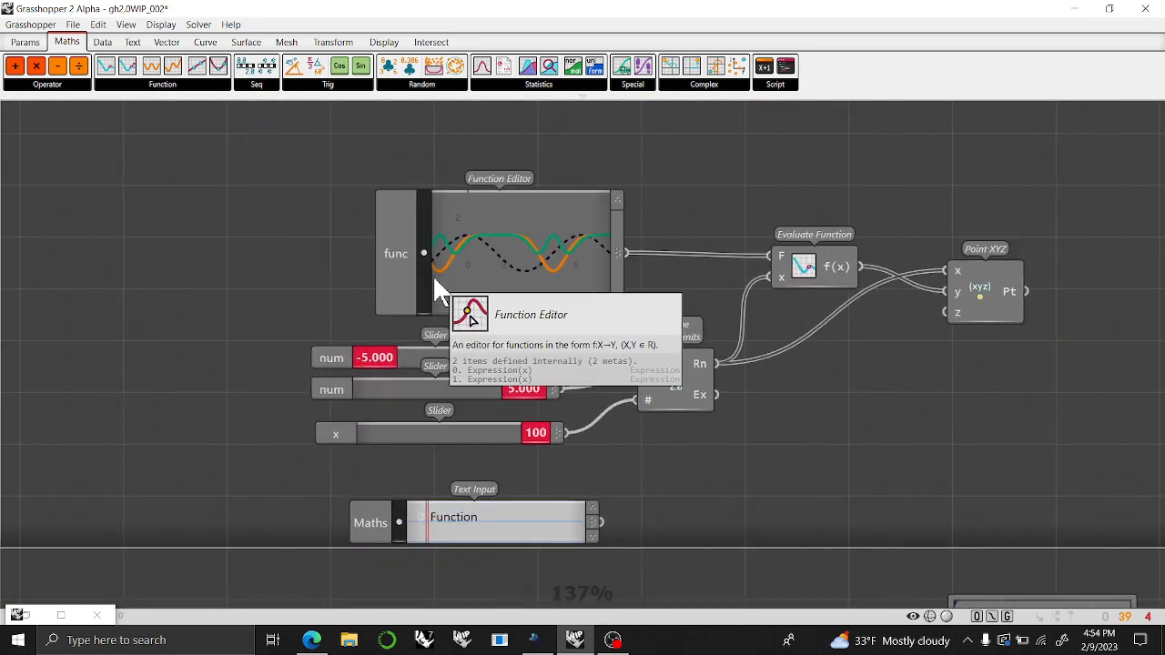
Open the existing Function Editor component's full editing window and bring its cosine and expression curves around the origin into view.
{"action": "right_click_drag", "start_coordinate": [461, 295], "coordinate": [391, 265]}
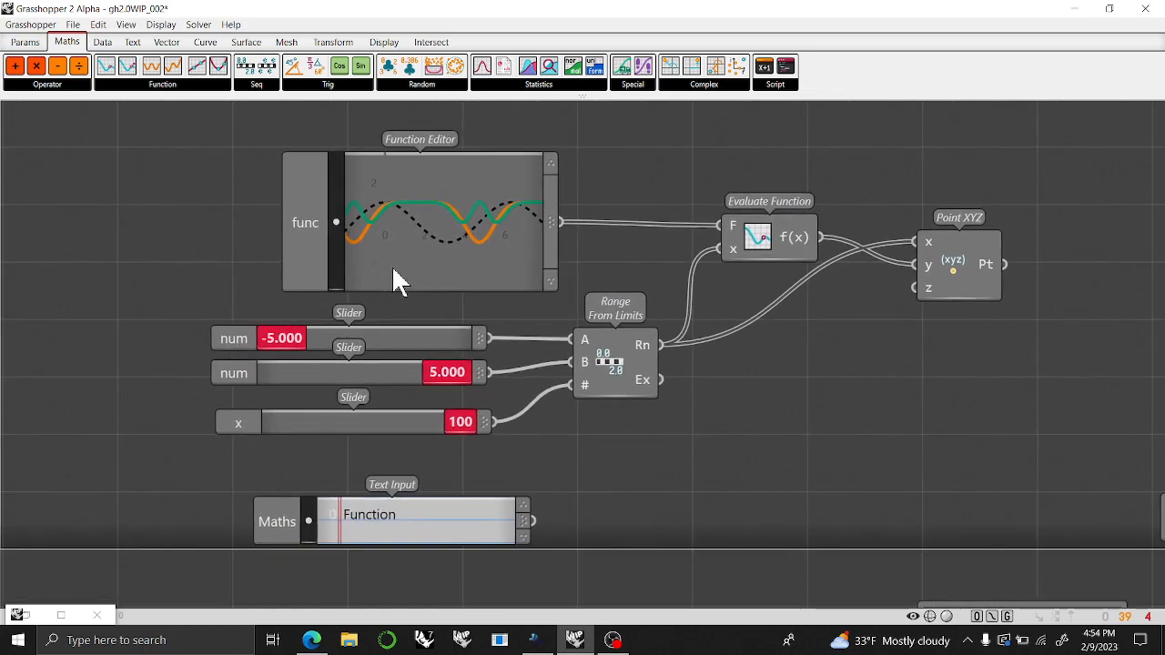
{"action": "right_click_drag", "start_coordinate": [277, 282], "coordinate": [337, 290]}
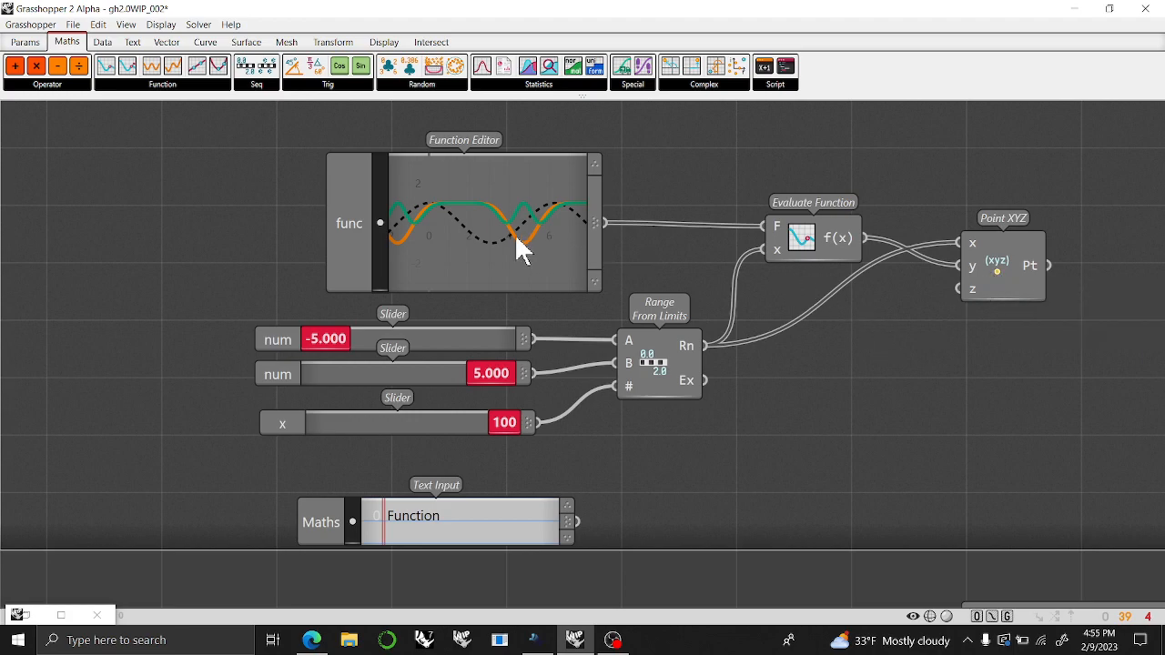
{"action": "right_click_drag", "start_coordinate": [489, 247], "coordinate": [865, 291]}
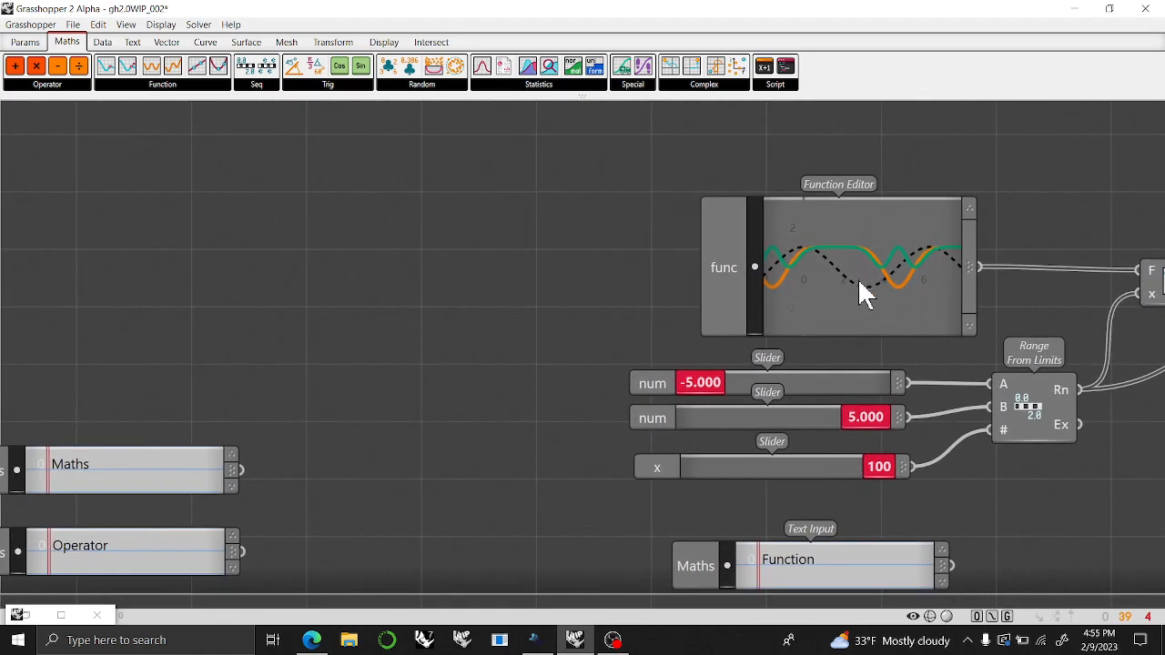
{"action": "left_click", "coordinate": [60, 616]}
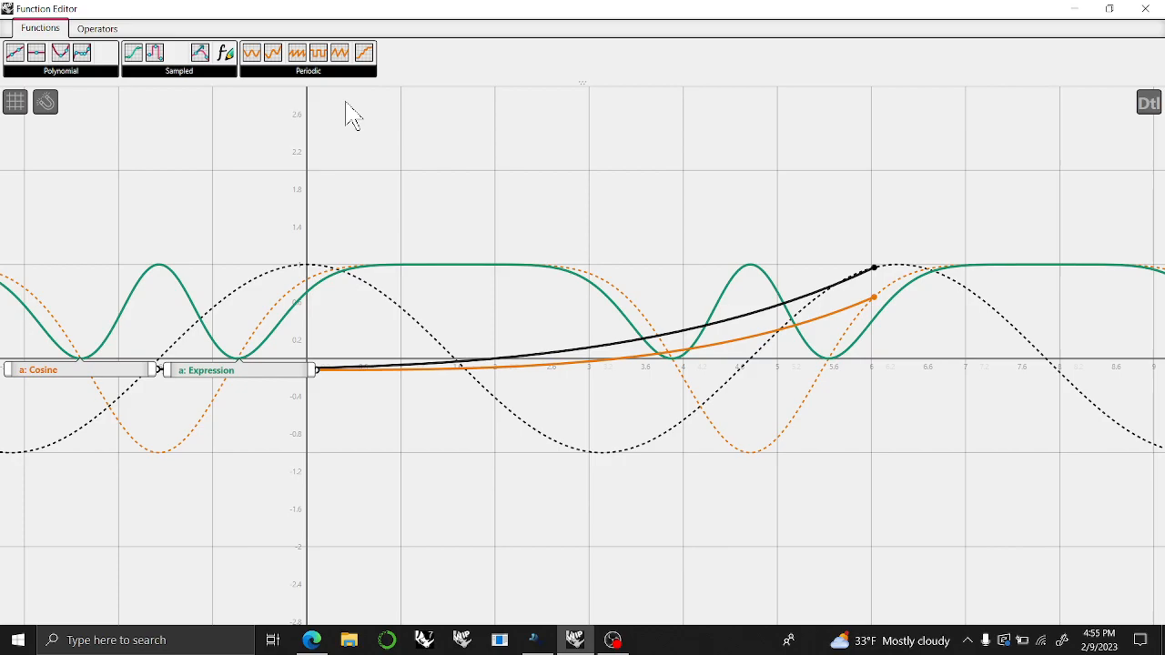
{"action": "right_click_drag", "start_coordinate": [372, 478], "coordinate": [705, 493]}
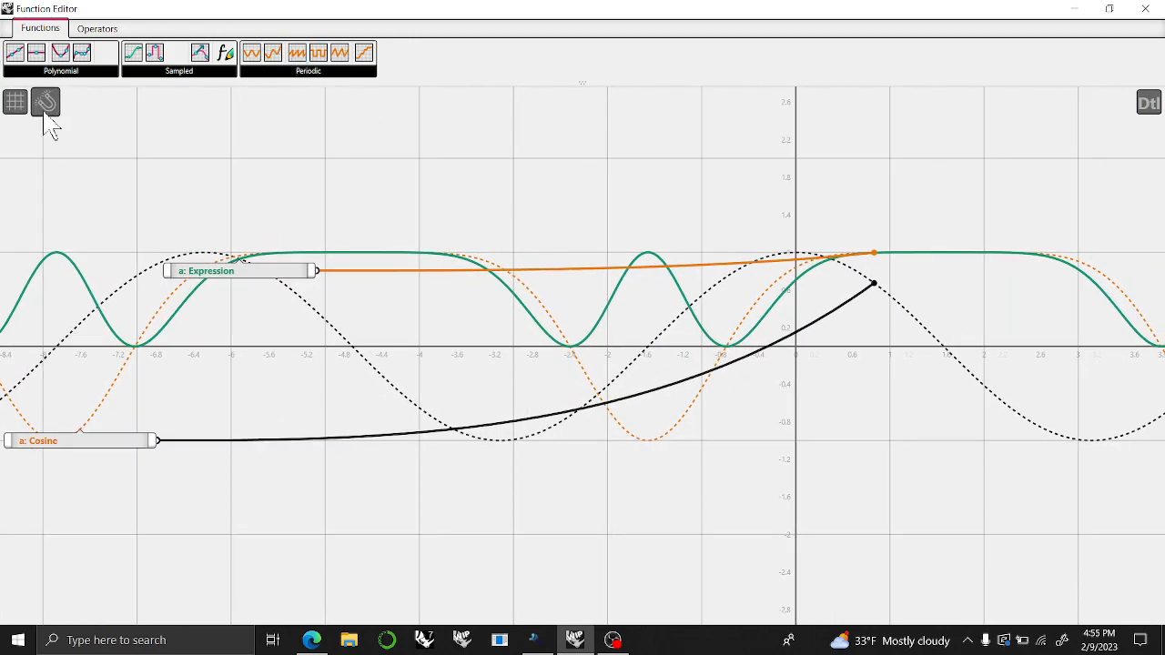
Enable snapping in the Function Editor and show the detail view with the Cosine function's base and unit vectors expanded.
{"action": "left_click", "coordinate": [43, 113]}
{"action": "left_click", "coordinate": [1149, 103]}
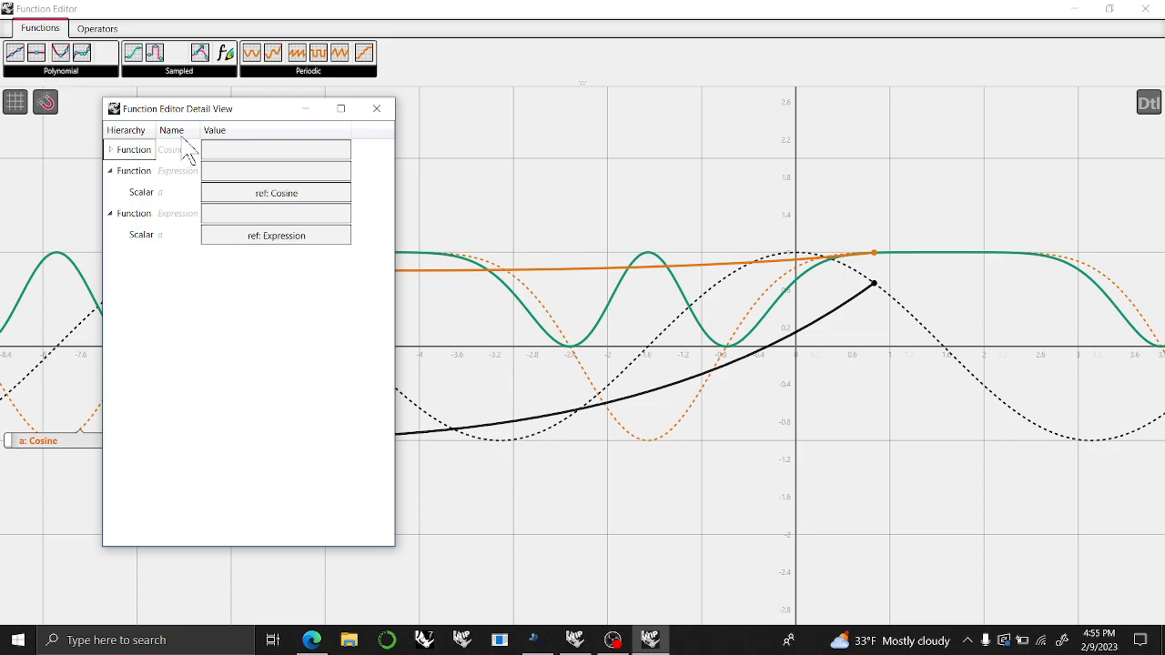
{"action": "left_click", "coordinate": [112, 151]}
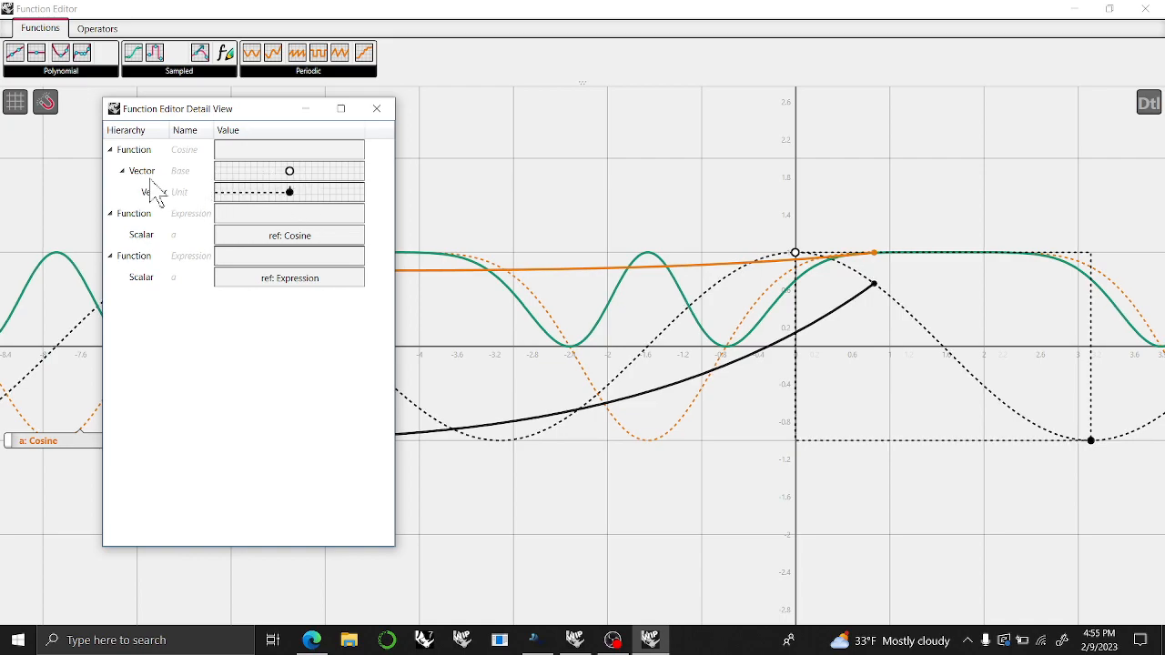
Shift the cosine's base point to about x = -0.1, stretch its unit point to about x = 3.3, and return to the canvas.
{"action": "left_click_drag", "start_coordinate": [354, 136], "coordinate": [374, 111]}
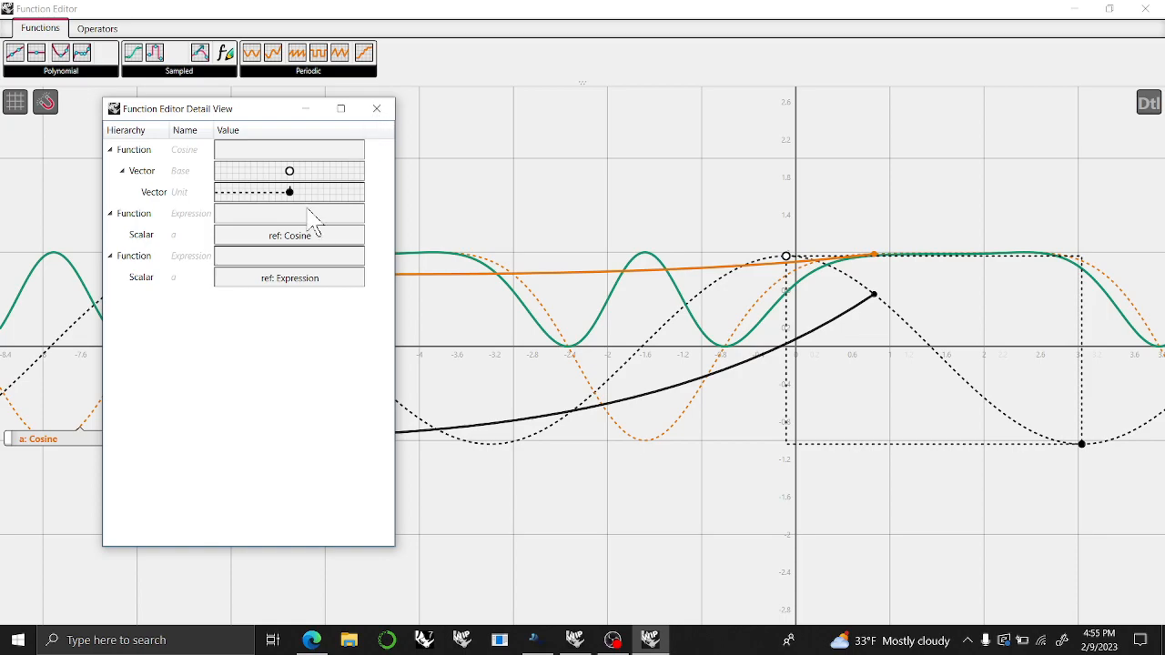
{"action": "left_click_drag", "start_coordinate": [428, 190], "coordinate": [582, 217]}
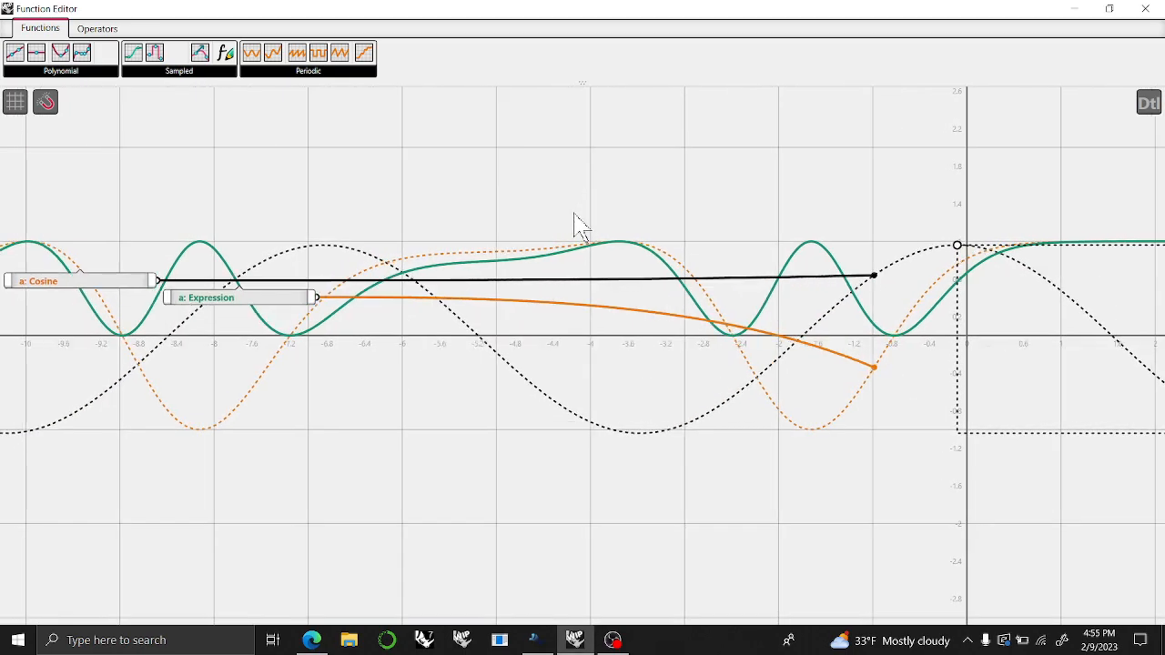
{"action": "right_click_drag", "start_coordinate": [539, 323], "coordinate": [141, 319]}
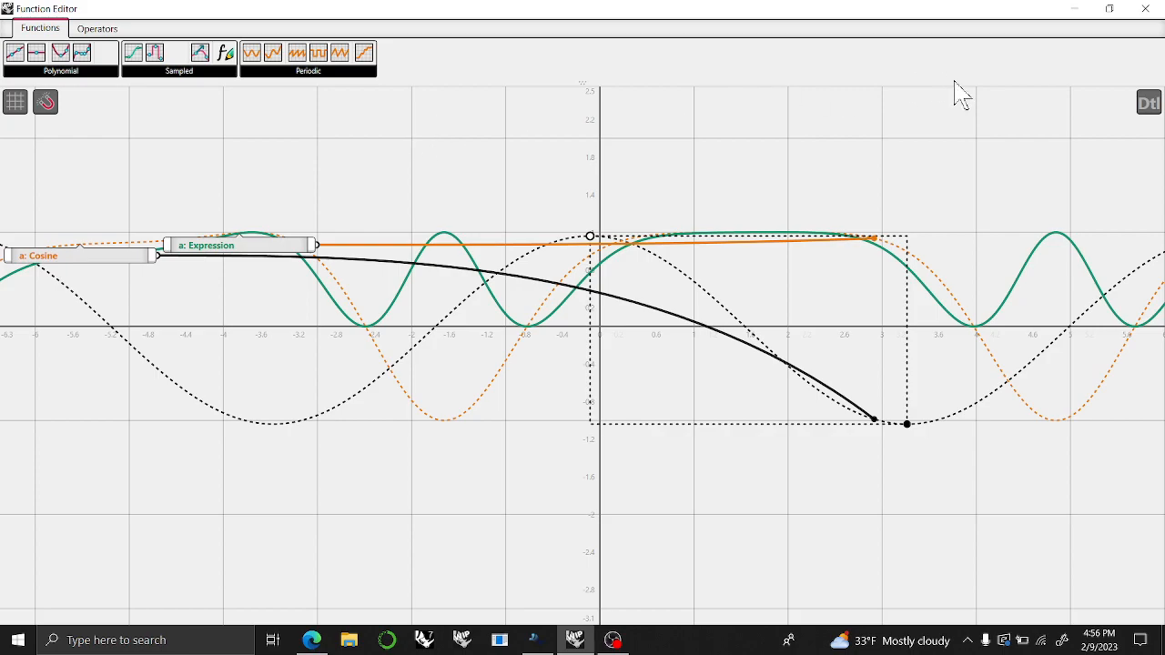
{"action": "left_click", "coordinate": [1076, 11]}
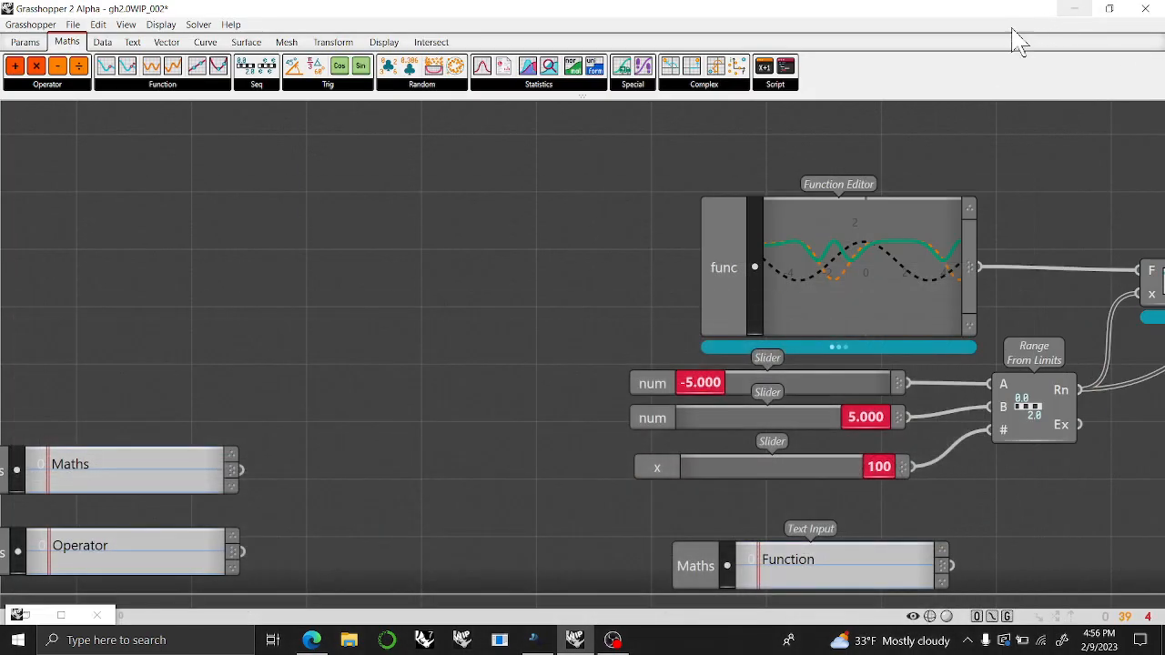
Move the existing Function Editor component upward to clear space above the sliders.
{"action": "right_click_drag", "start_coordinate": [895, 305], "coordinate": [488, 305]}
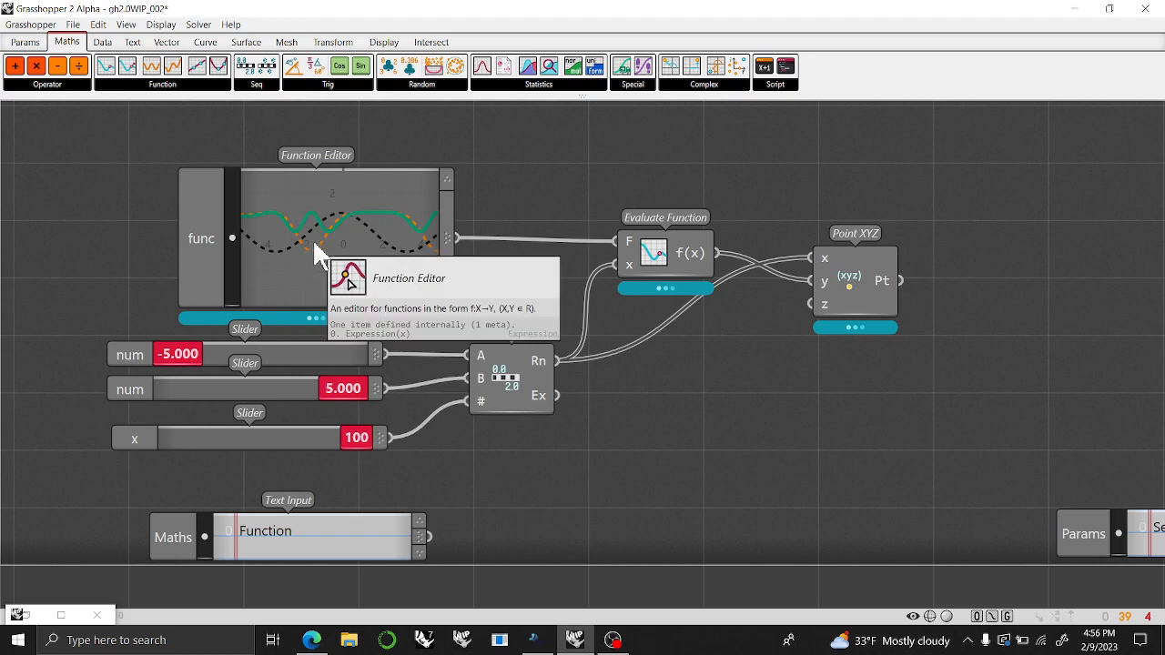
{"action": "left_click_drag", "start_coordinate": [313, 242], "coordinate": [329, 191]}
{"action": "right_click_drag", "start_coordinate": [329, 193], "coordinate": [390, 341]}
{"action": "left_click_drag", "start_coordinate": [389, 302], "coordinate": [390, 271]}
{"action": "left_click_drag", "start_coordinate": [436, 233], "coordinate": [445, 194]}
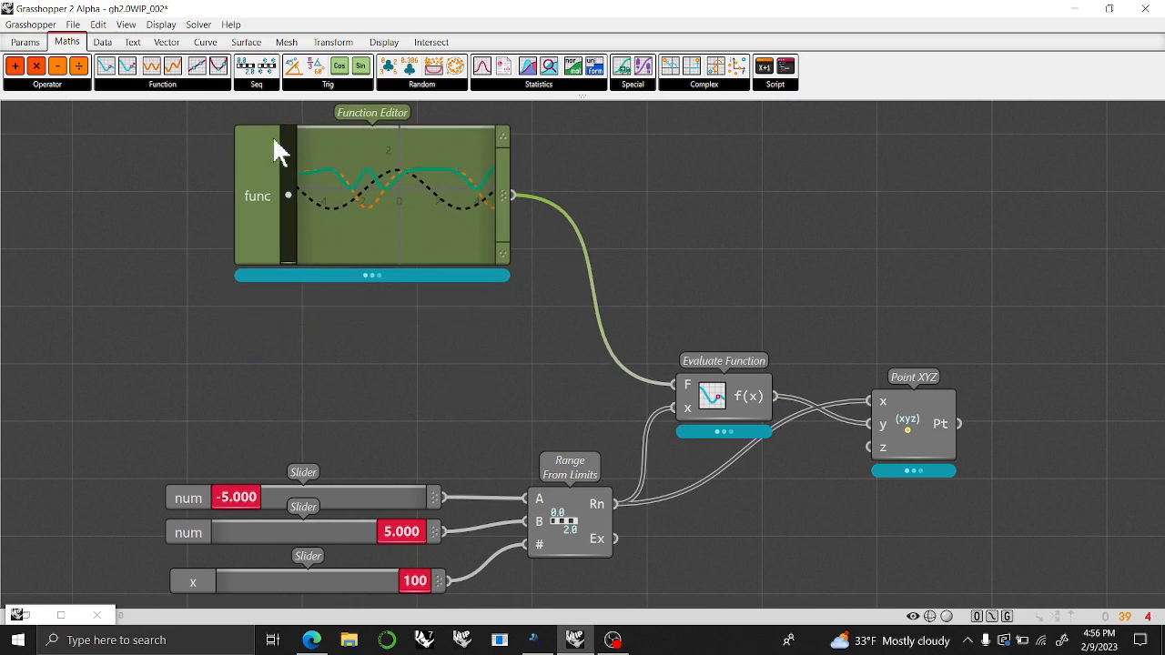
Add a second Function Editor below the first and connect its output to the Evaluate Function's F input, replacing the old wire.
{"action": "left_click", "coordinate": [35, 37]}
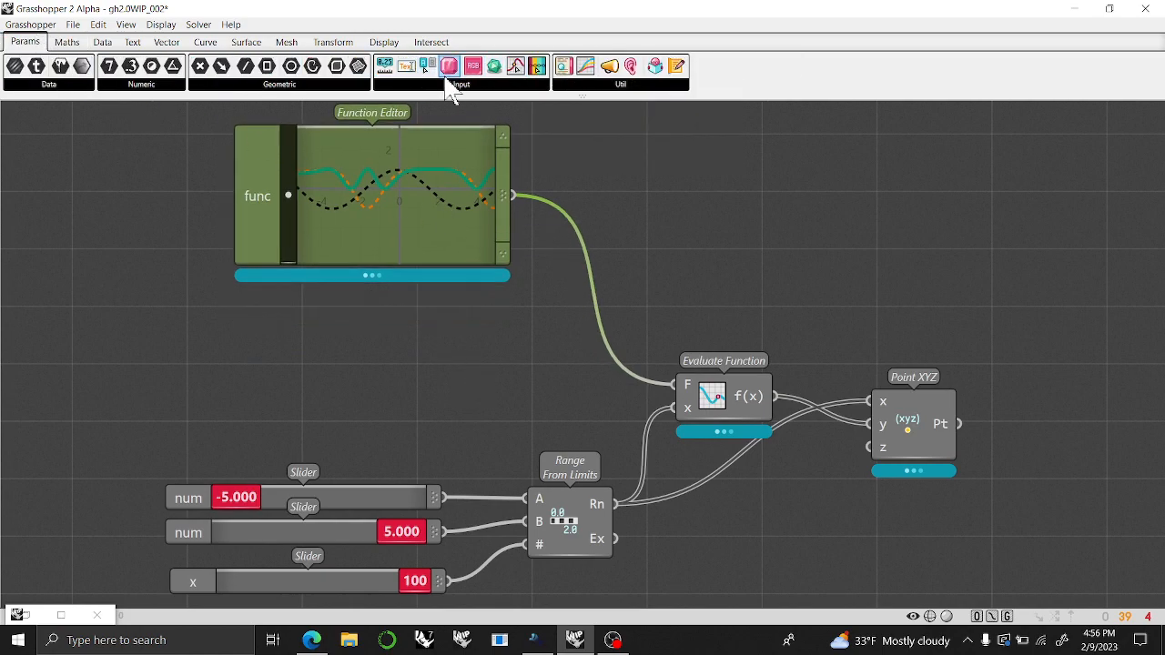
{"action": "left_click_drag", "start_coordinate": [517, 69], "coordinate": [376, 390]}
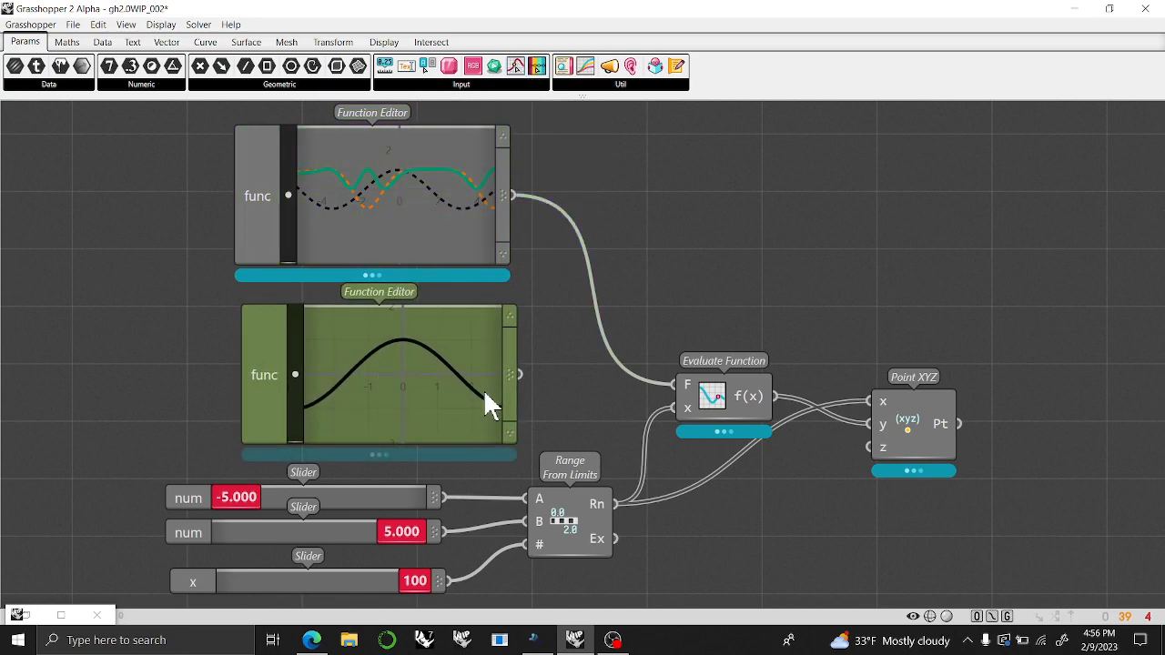
{"action": "left_click_drag", "start_coordinate": [517, 374], "coordinate": [671, 386]}
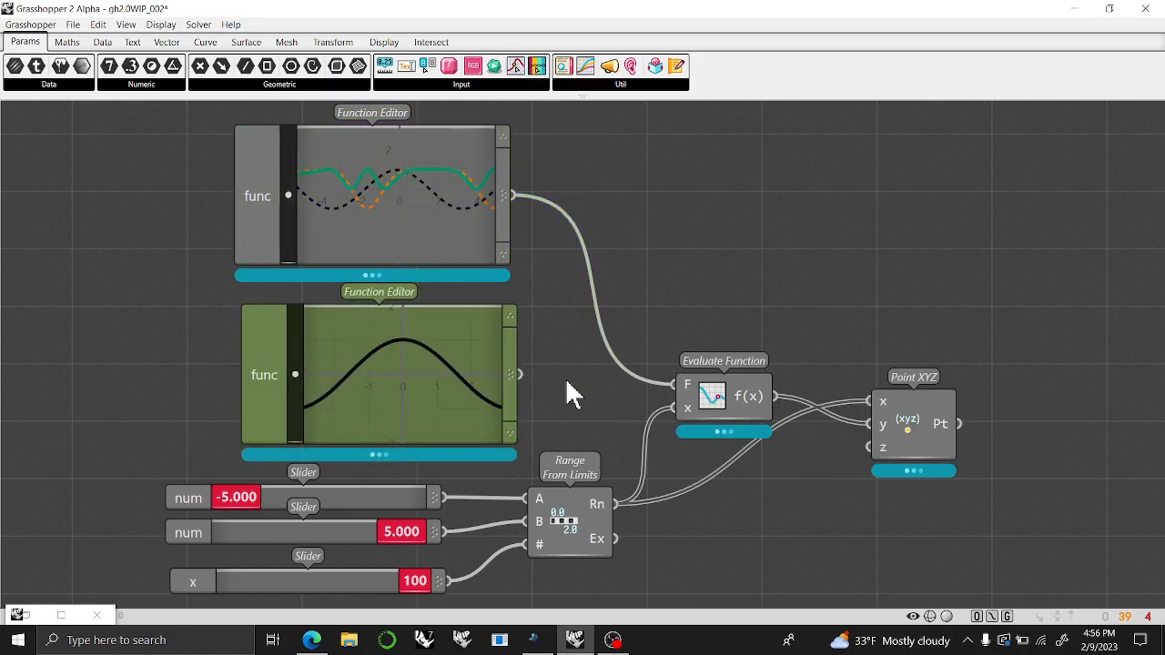
{"action": "left_click_drag", "start_coordinate": [521, 373], "coordinate": [673, 384]}
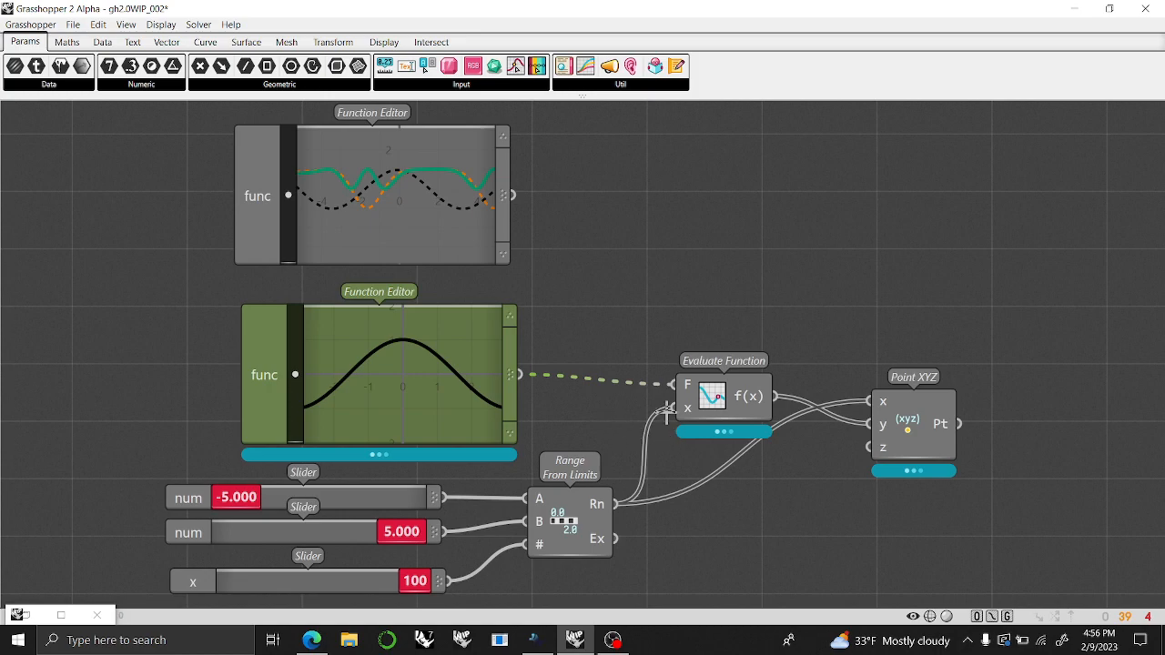
Add a Quick Graph above Point XYZ and connect the Evaluate Function's f(x) output to it.
{"action": "left_click_drag", "start_coordinate": [563, 67], "coordinate": [891, 259]}
{"action": "left_click_drag", "start_coordinate": [773, 396], "coordinate": [751, 263]}
{"action": "left_click_drag", "start_coordinate": [831, 269], "coordinate": [967, 246]}
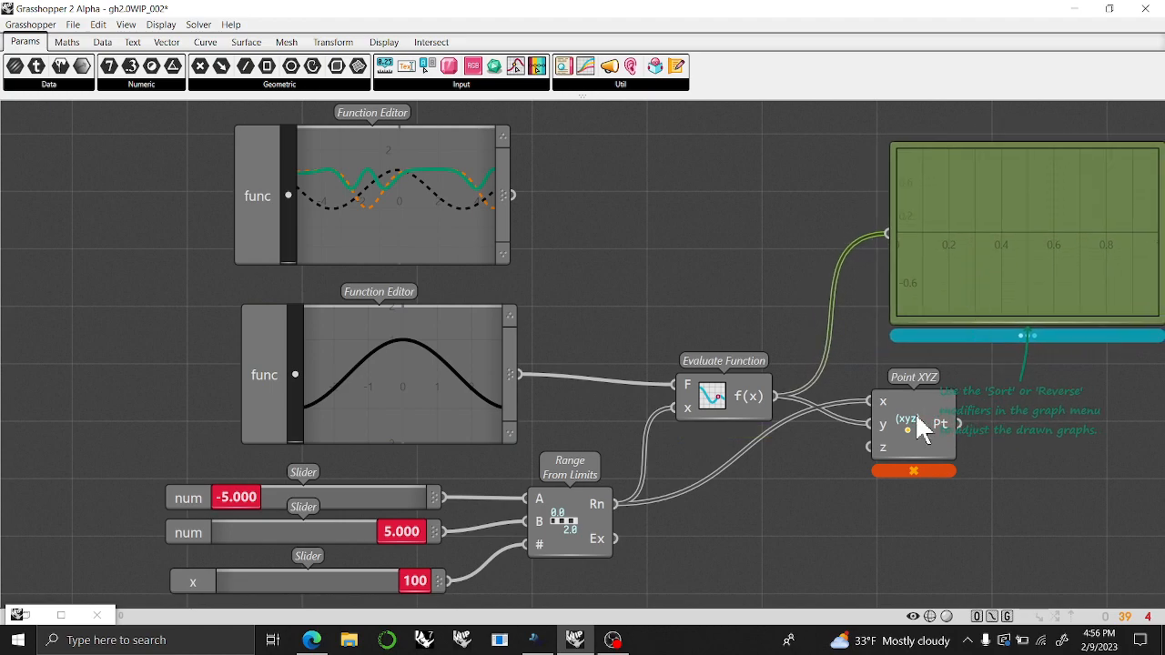
Examine the curve in the Quick Graph and the function fed into Evaluate Function's F input.
{"action": "left_click", "coordinate": [745, 400]}
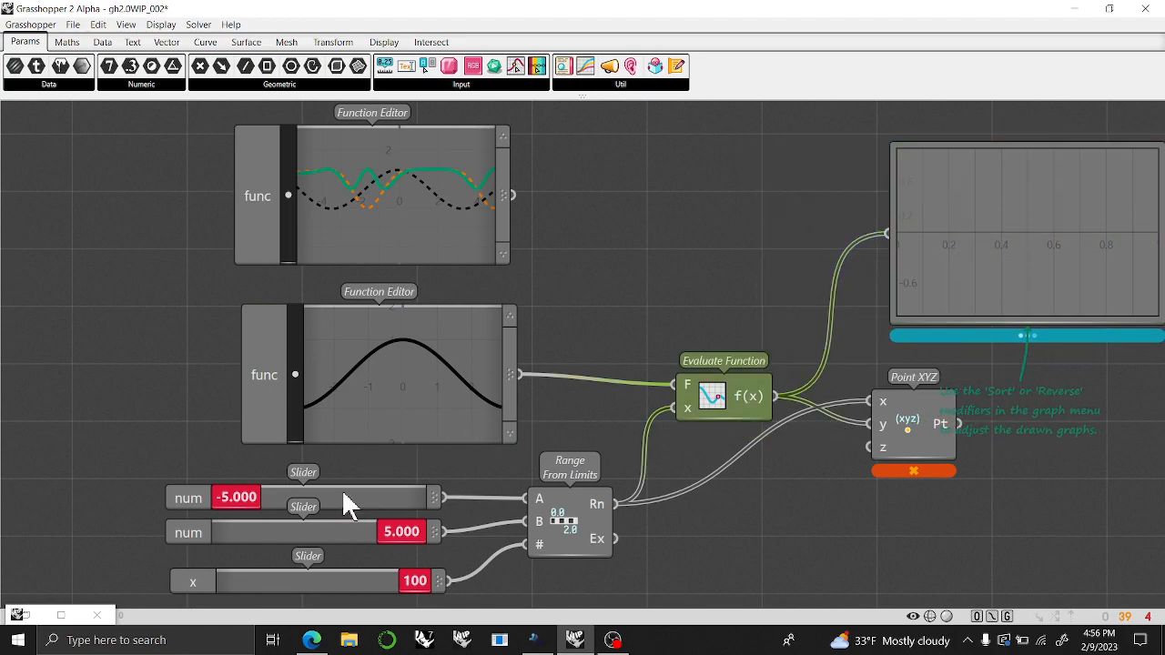
{"action": "mouse_move", "coordinate": [249, 500]}
{"action": "left_mouse_down"}
{"action": "mouse_move", "coordinate": [330, 499]}
{"action": "mouse_move", "coordinate": [232, 495]}
{"action": "left_mouse_up"}
{"action": "right_click_drag", "start_coordinate": [946, 301], "coordinate": [743, 282]}
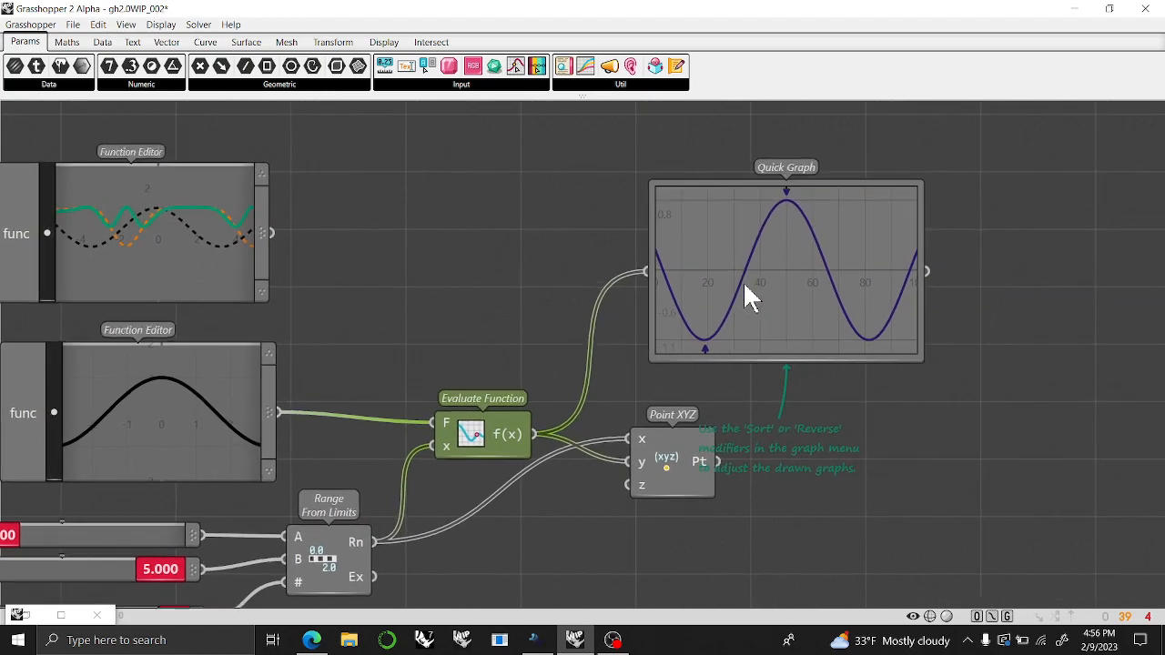
{"action": "mouse_move", "coordinate": [443, 424]}
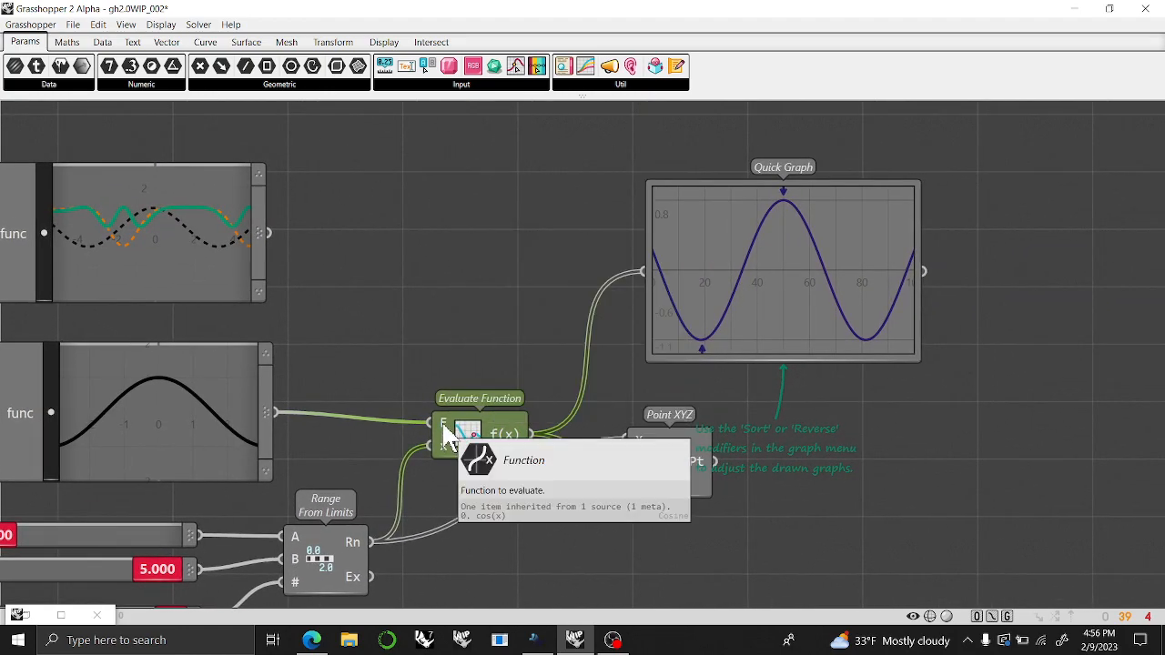
{"action": "right_click_drag", "start_coordinate": [391, 372], "coordinate": [678, 284]}
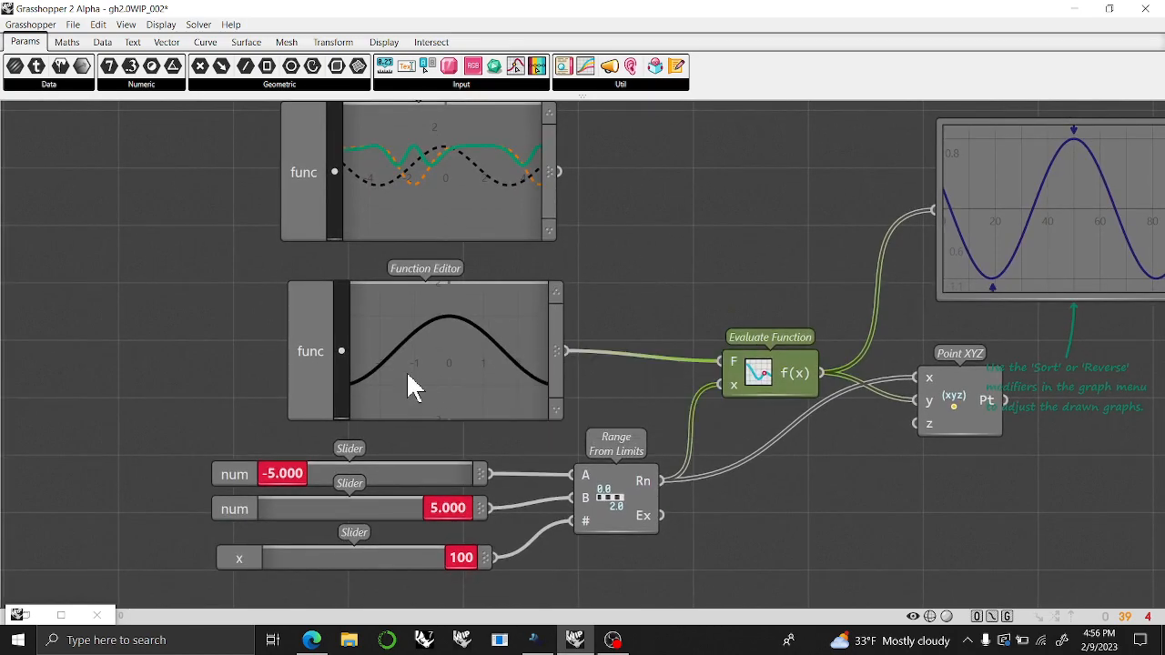
Open the lower Function Editor's curve and add an Expression function to its graph.
{"action": "double_click", "coordinate": [345, 409]}
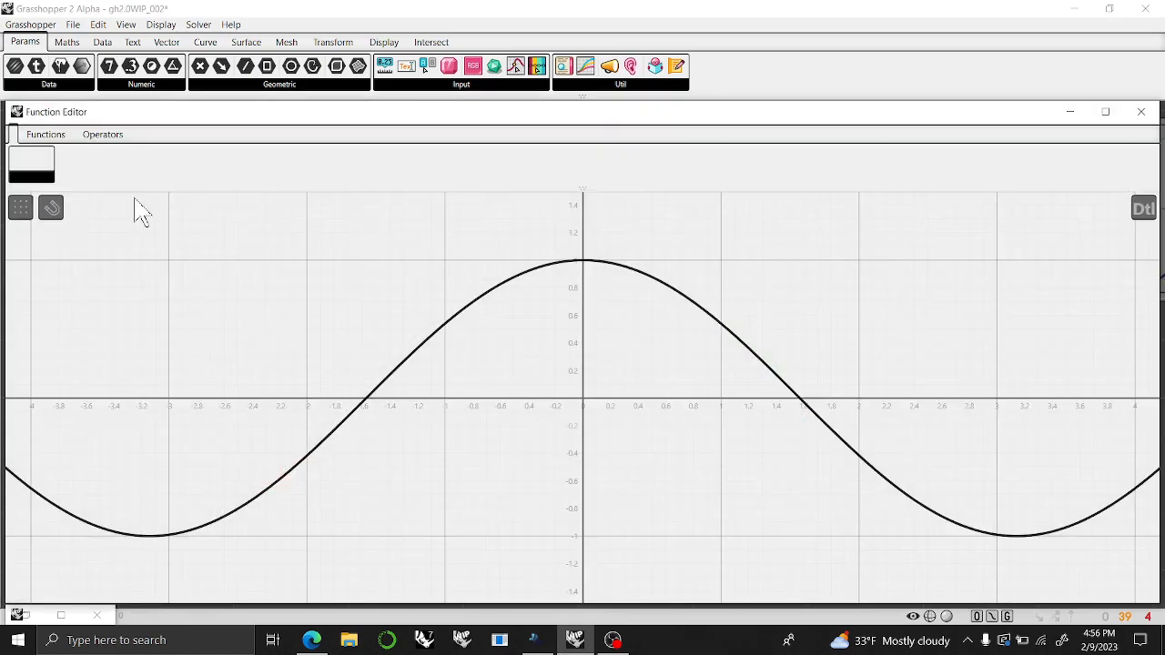
{"action": "left_click", "coordinate": [45, 134]}
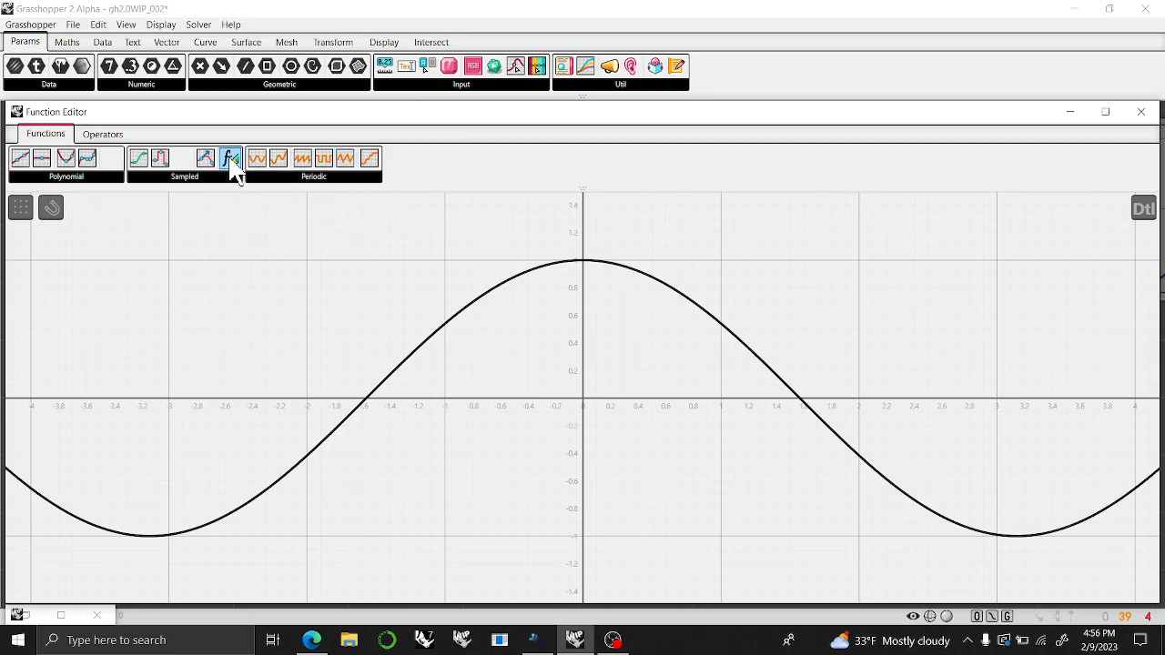
{"action": "left_click_drag", "start_coordinate": [234, 164], "coordinate": [364, 299]}
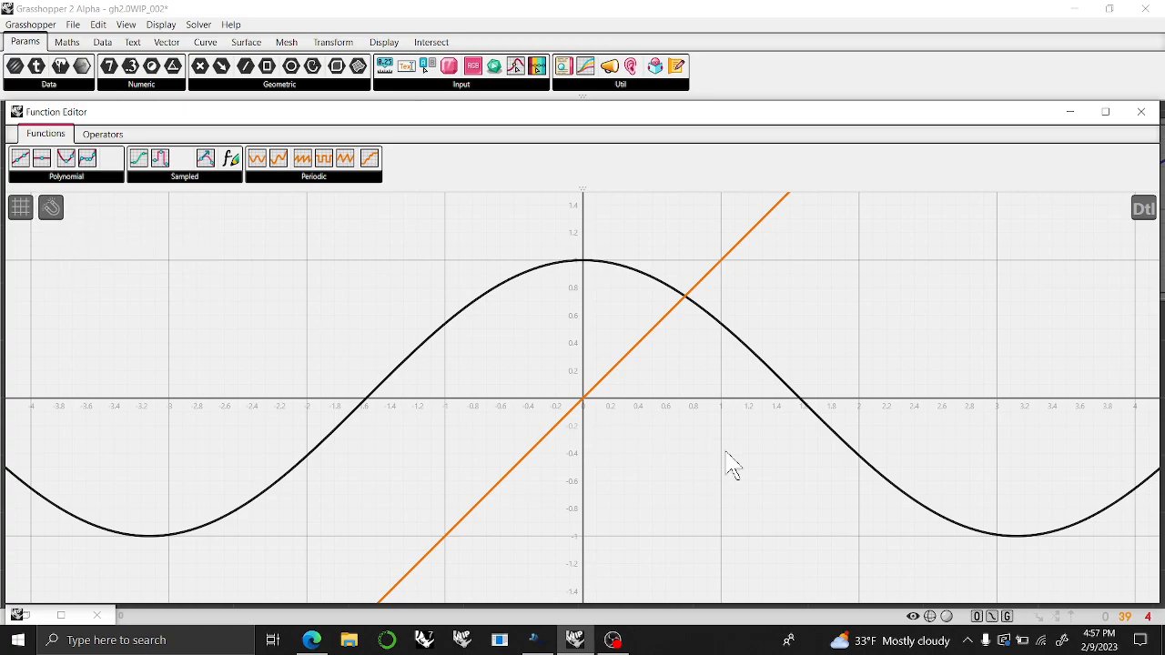
Change the new straight-line function's expression to sin(x+a).
{"action": "left_click", "coordinate": [635, 351]}
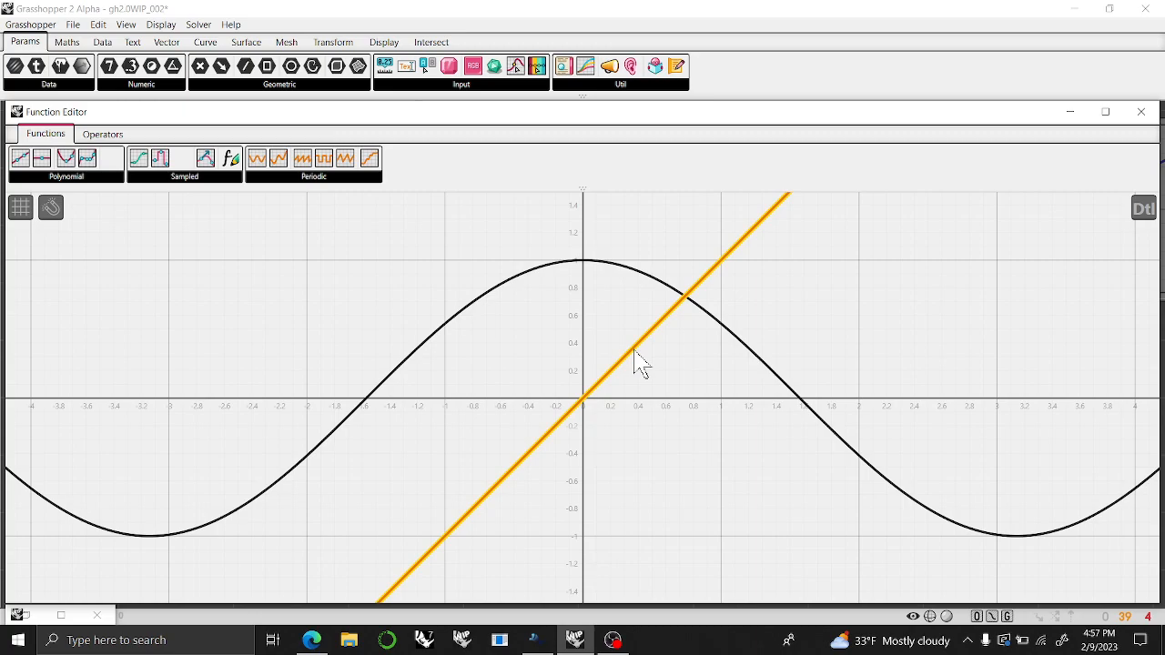
{"action": "right_click", "coordinate": [632, 351]}
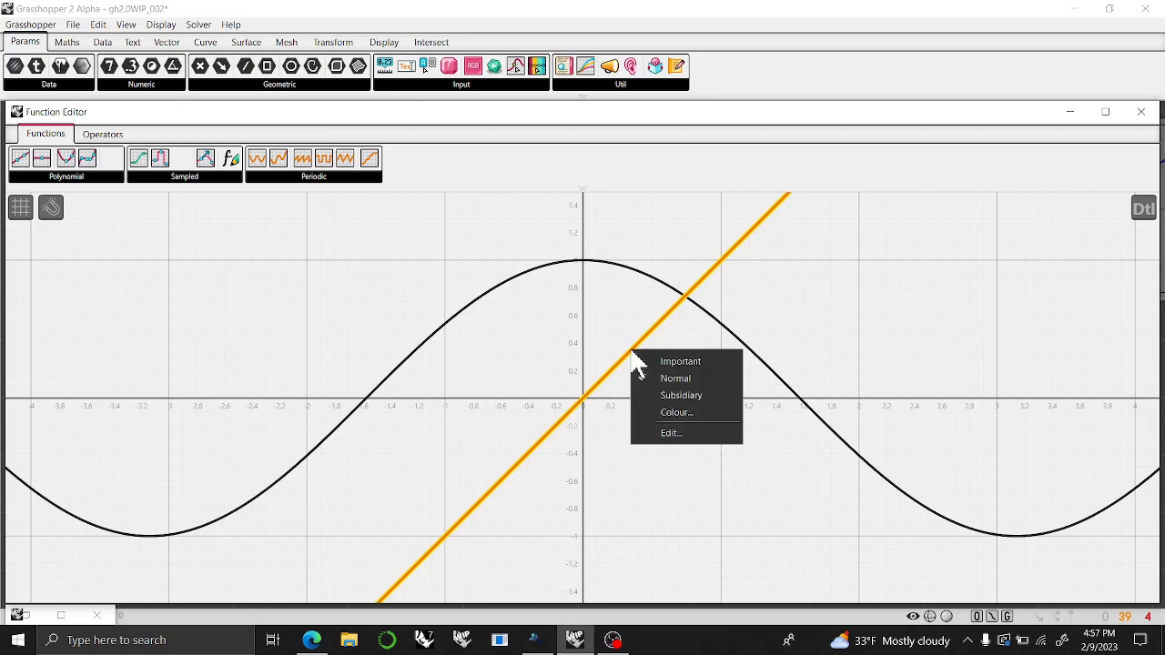
{"action": "left_click", "coordinate": [681, 433]}
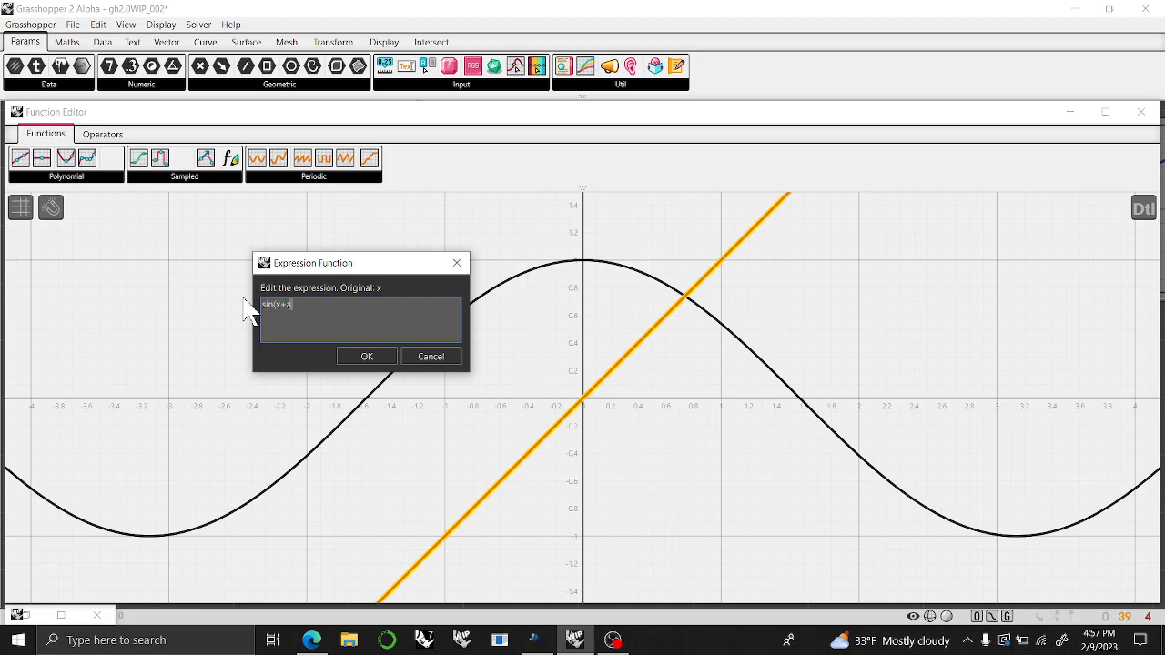
{"action": "left_click", "coordinate": [375, 358]}
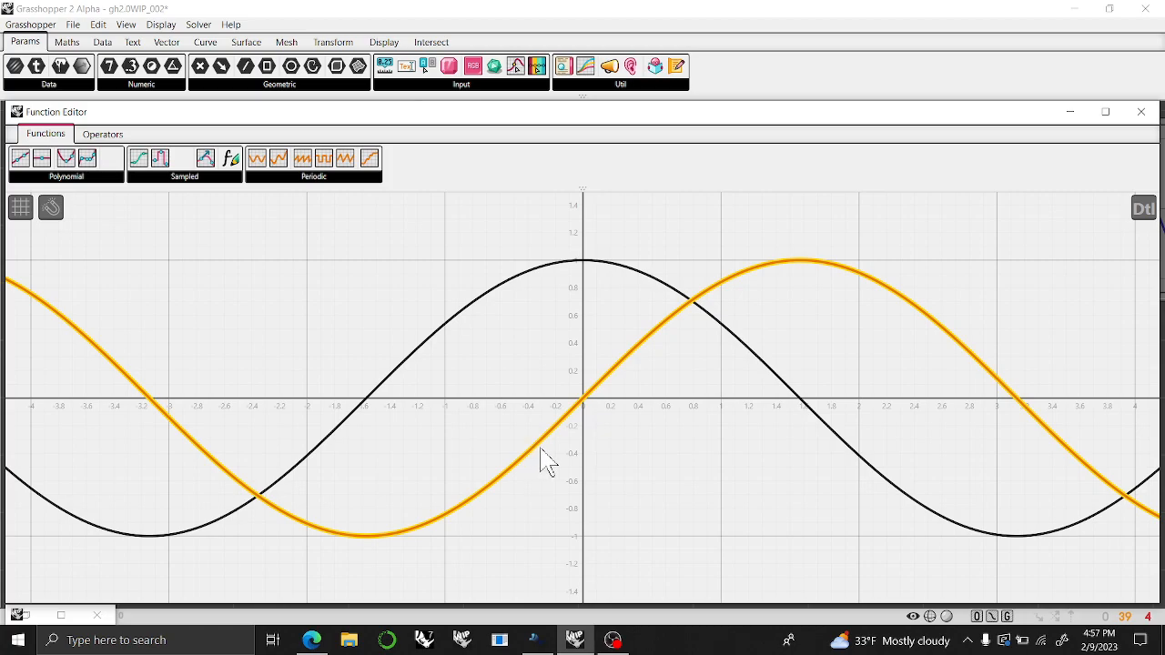
Reopen the sine curve's expression for review and accept it.
{"action": "right_click", "coordinate": [615, 385]}
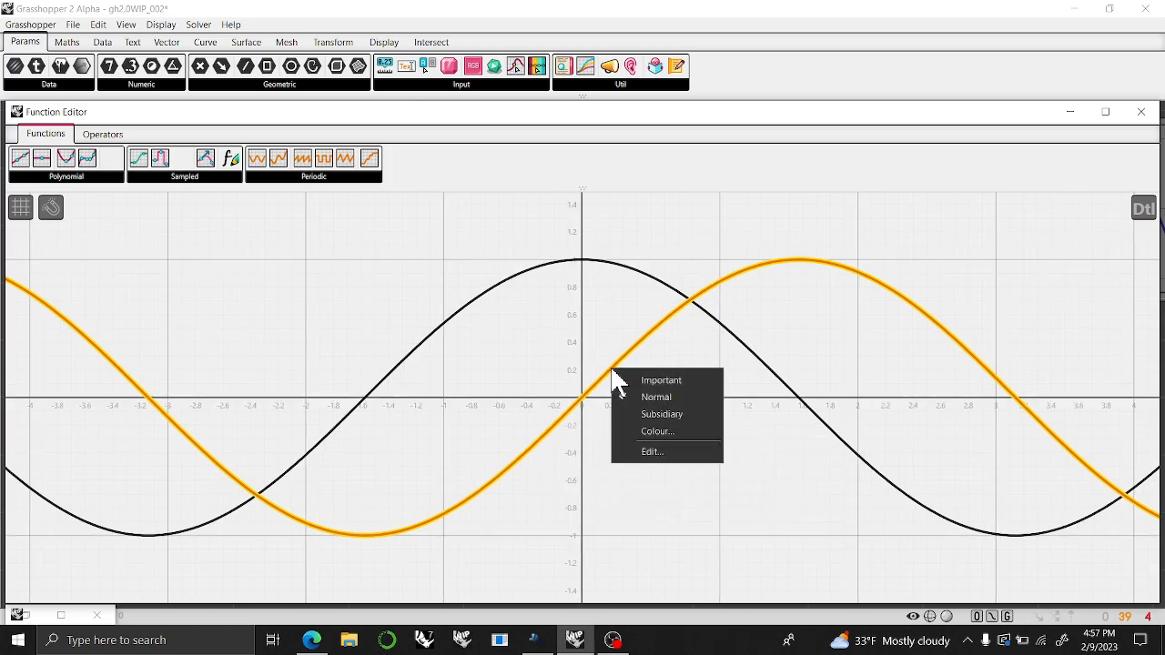
{"action": "left_click", "coordinate": [650, 452]}
{"action": "left_click", "coordinate": [354, 359]}
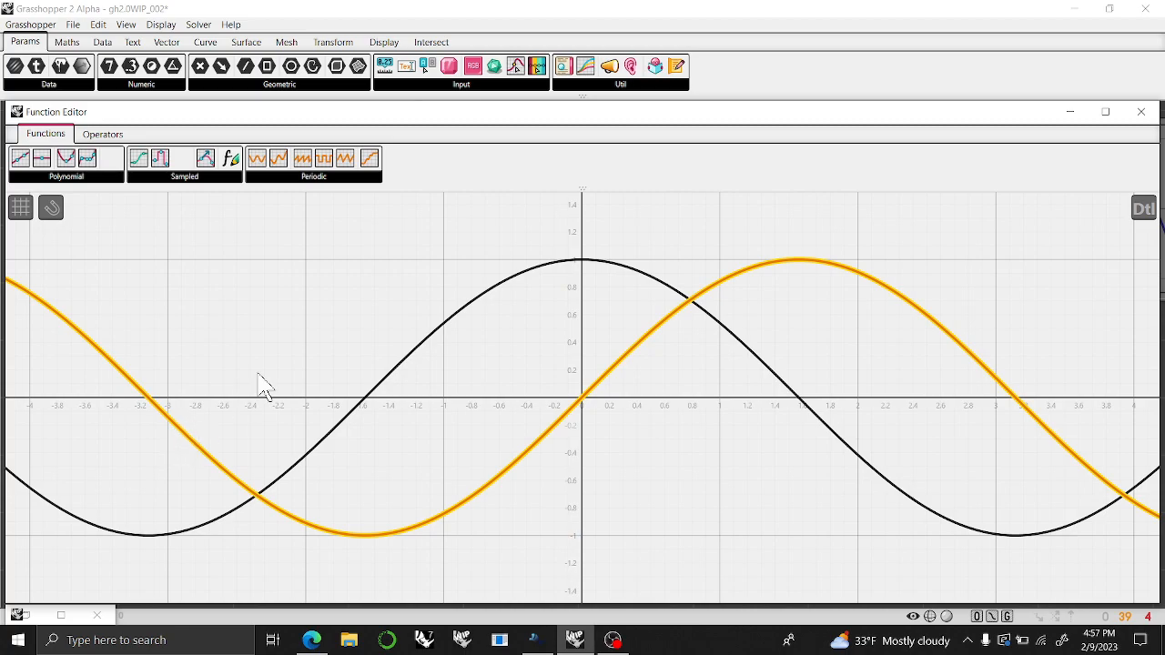
Reveal the sine expression's parameter a in the Function Editor Detail View and set it to about -8.63.
{"action": "right_click_drag", "start_coordinate": [237, 345], "coordinate": [365, 305]}
{"action": "left_click", "coordinate": [1147, 206]}
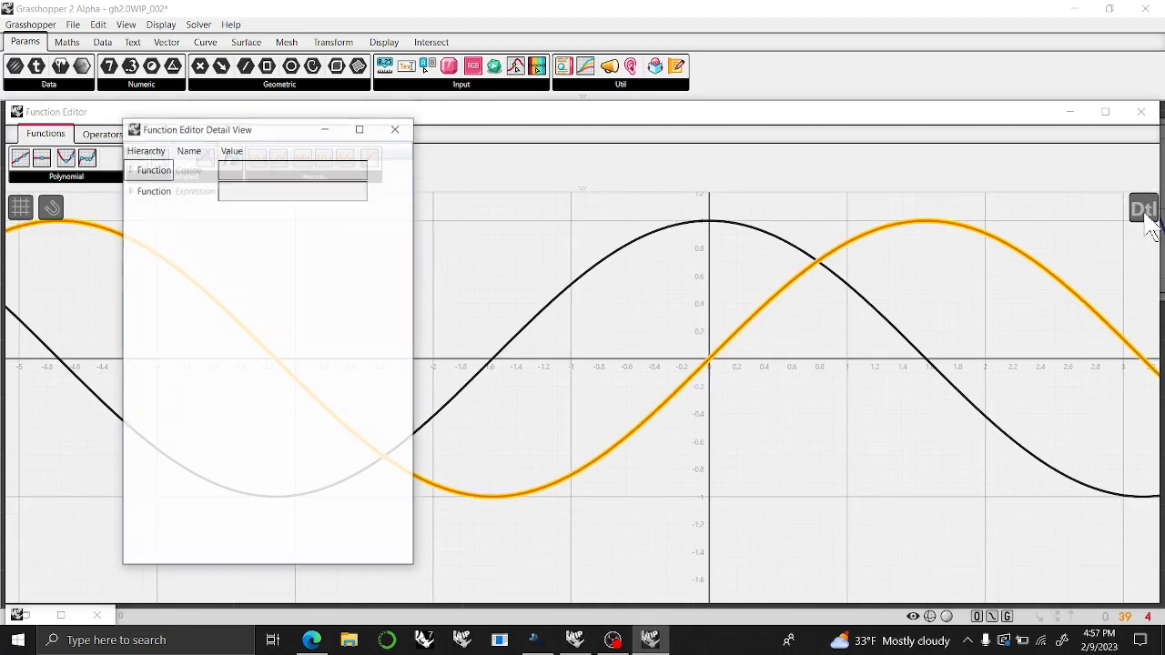
{"action": "left_click", "coordinate": [130, 191]}
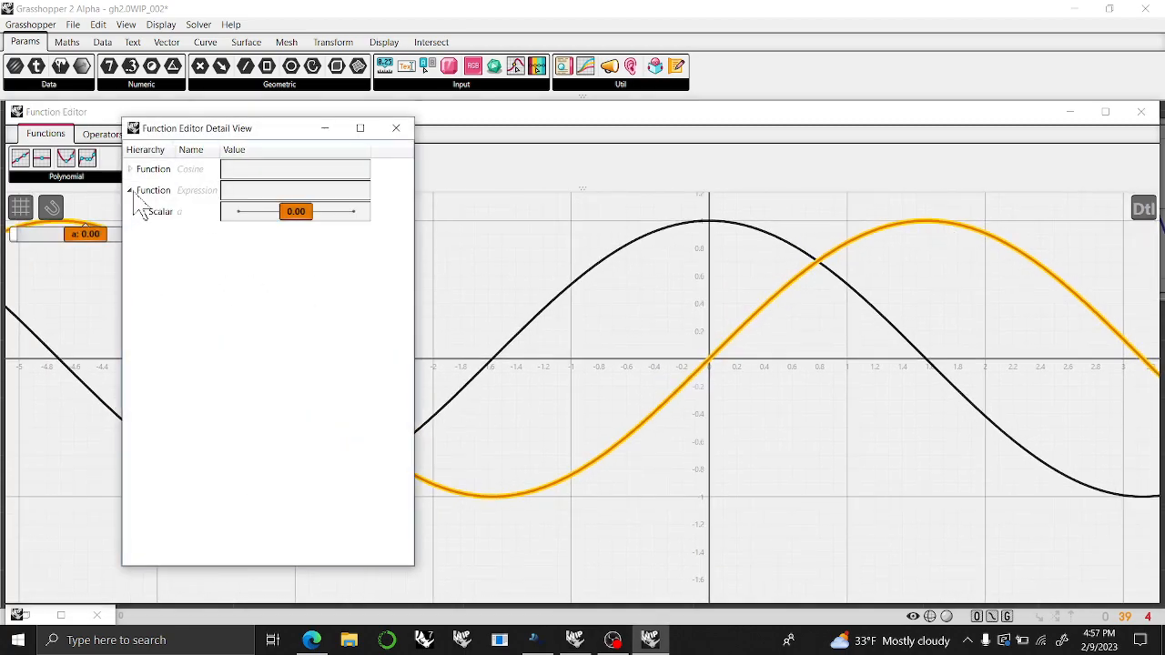
{"action": "left_click_drag", "start_coordinate": [288, 227], "coordinate": [248, 228]}
{"action": "left_click", "coordinate": [325, 129]}
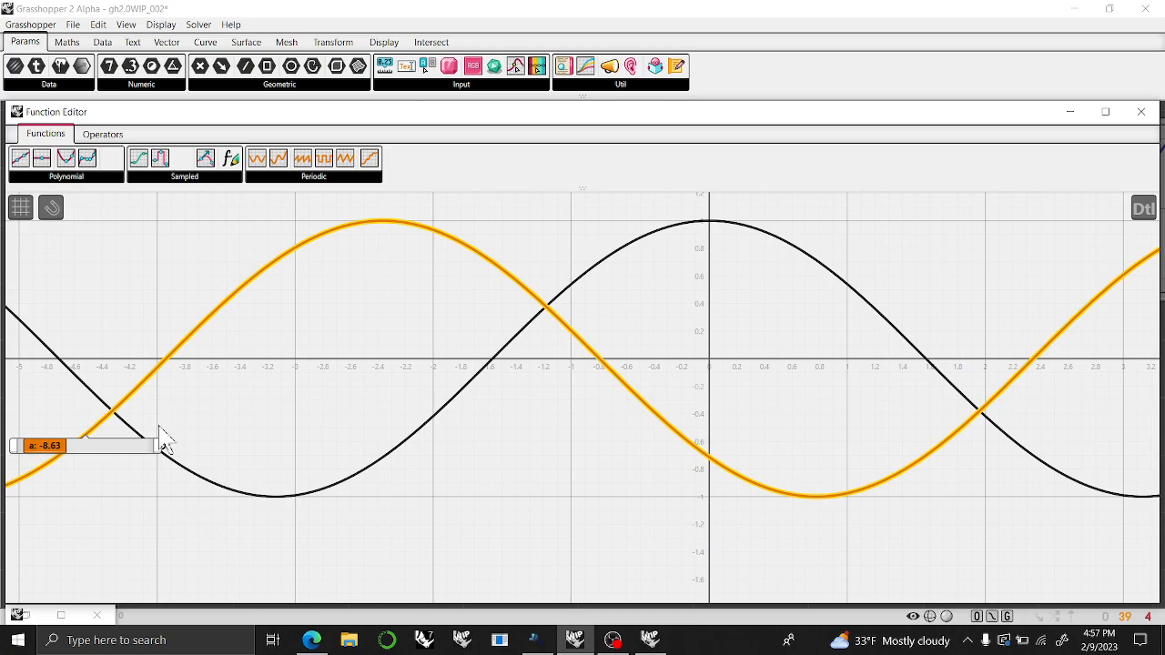
Link the sine expression's parameter a to the Cosine curve.
{"action": "left_click_drag", "start_coordinate": [164, 447], "coordinate": [640, 242]}
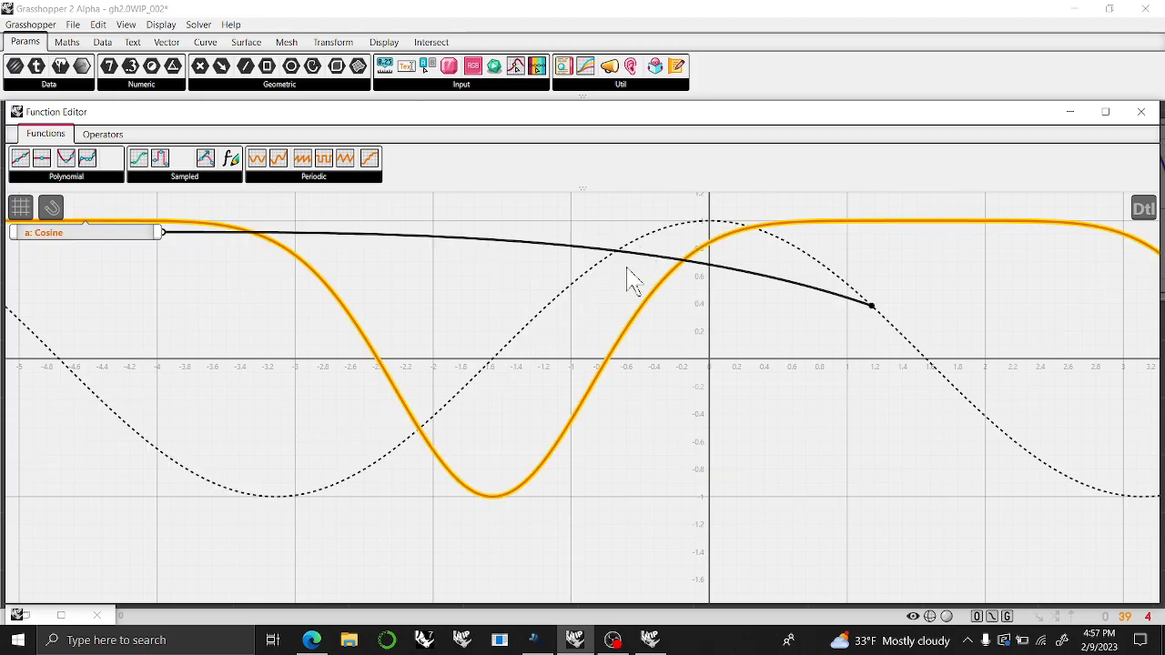
{"action": "right_click_drag", "start_coordinate": [557, 383], "coordinate": [294, 398]}
{"action": "scroll", "coordinate": [365, 383], "scroll_direction": "down", "scroll_amount": 1}
{"action": "scroll", "coordinate": [365, 382], "scroll_direction": "down", "scroll_amount": 2}
{"action": "right_click_drag", "start_coordinate": [431, 384], "coordinate": [517, 384]}
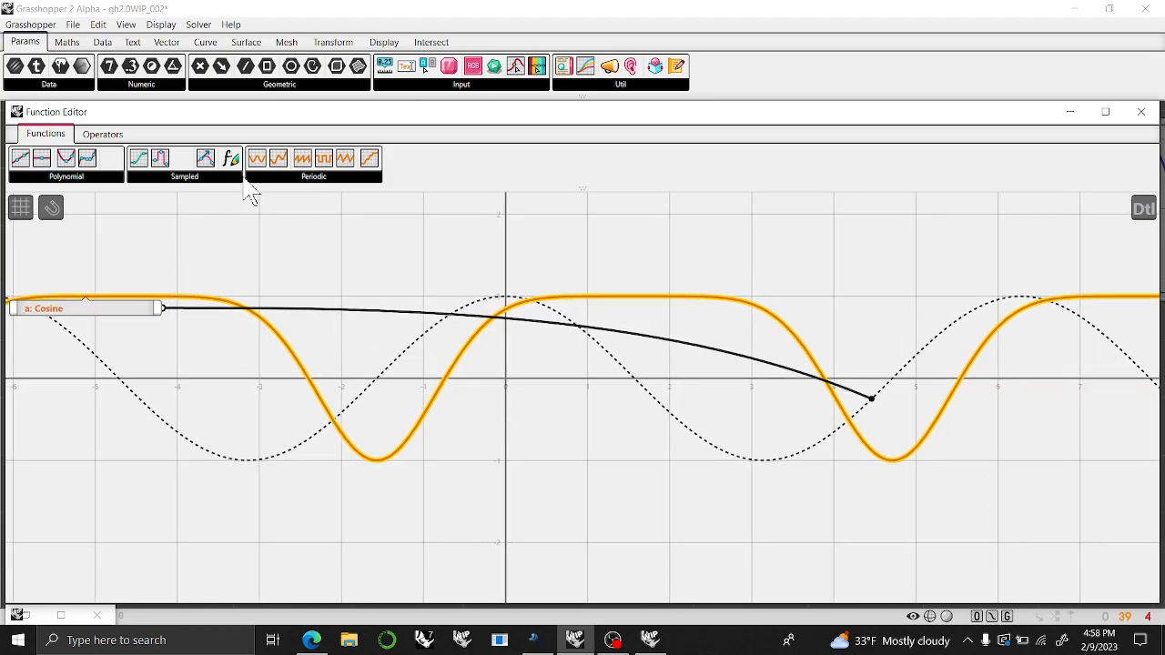
Add a second Expression function that squares parameter a, and link its a to the orange sine expression.
{"action": "left_click_drag", "start_coordinate": [234, 164], "coordinate": [537, 383]}
{"action": "right_click", "coordinate": [550, 342]}
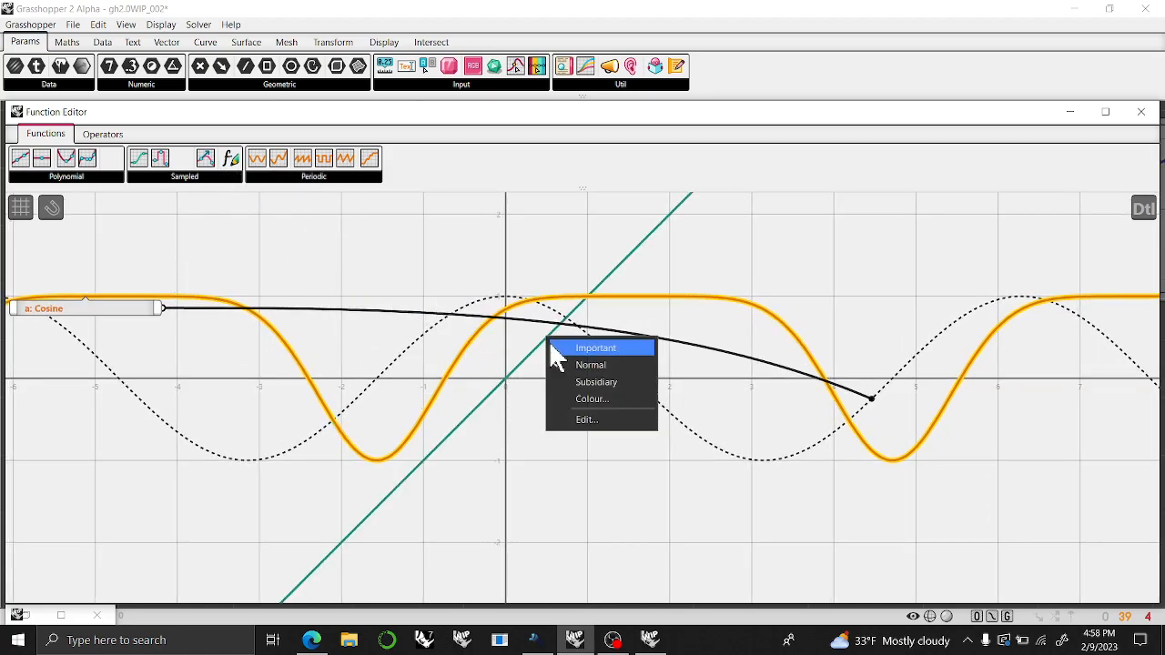
{"action": "left_click", "coordinate": [590, 424]}
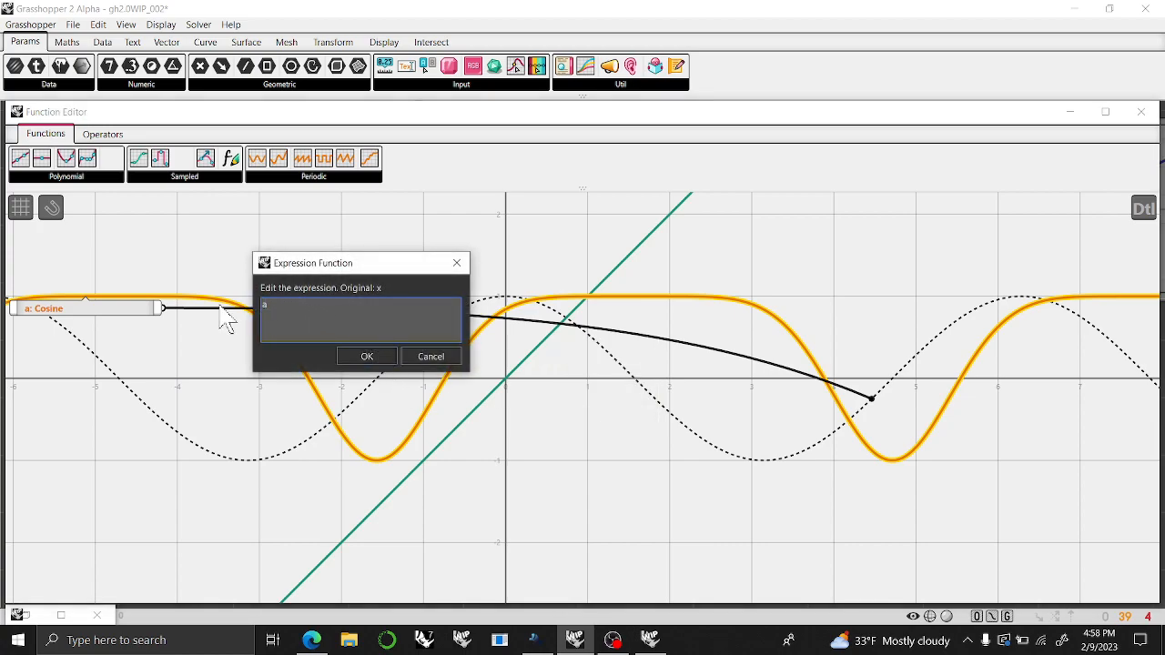
{"action": "left_click", "coordinate": [364, 360]}
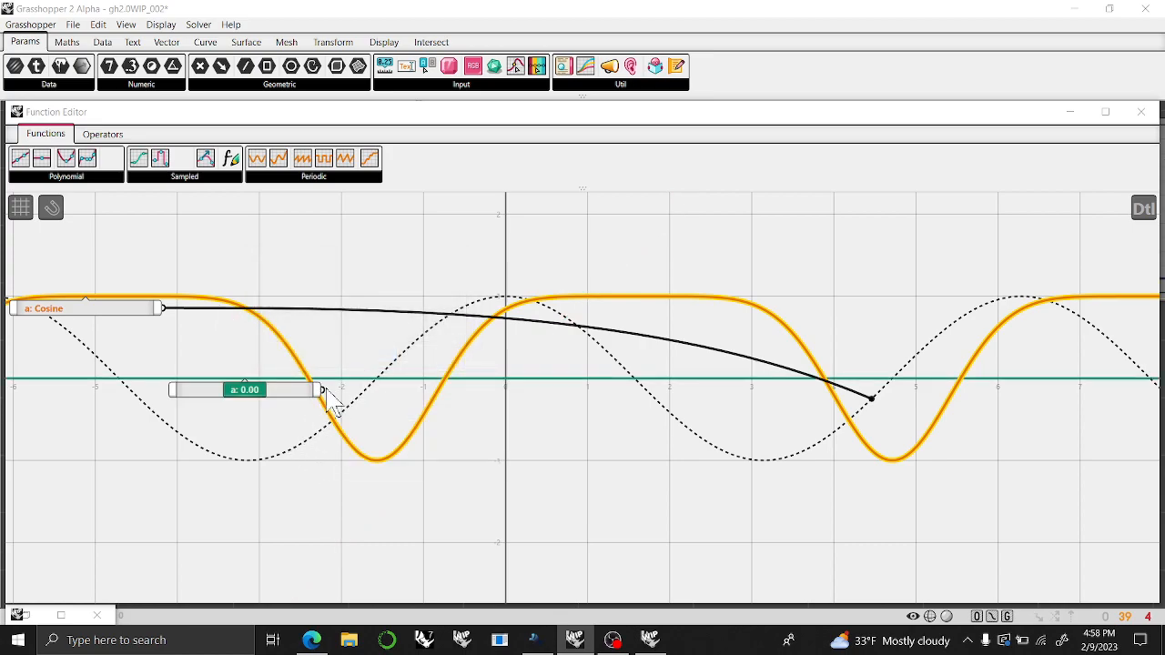
{"action": "left_click_drag", "start_coordinate": [323, 391], "coordinate": [403, 462]}
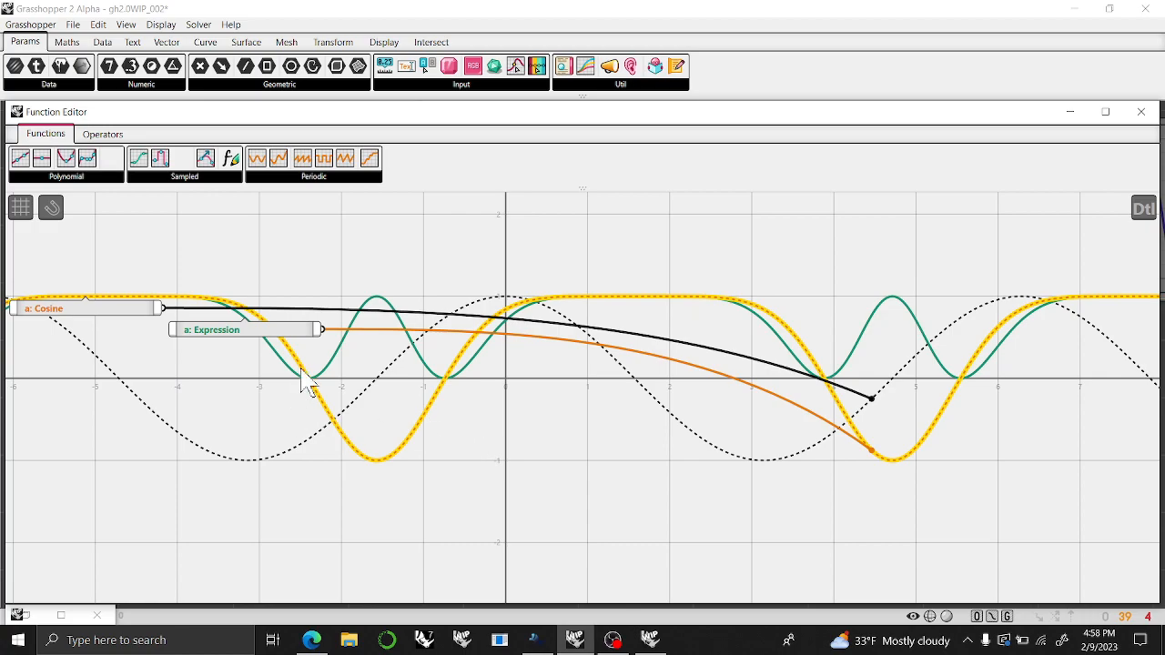
Collapse the second Expression in the detail view and examine the curves with the green one selected.
{"action": "left_click", "coordinate": [1143, 208]}
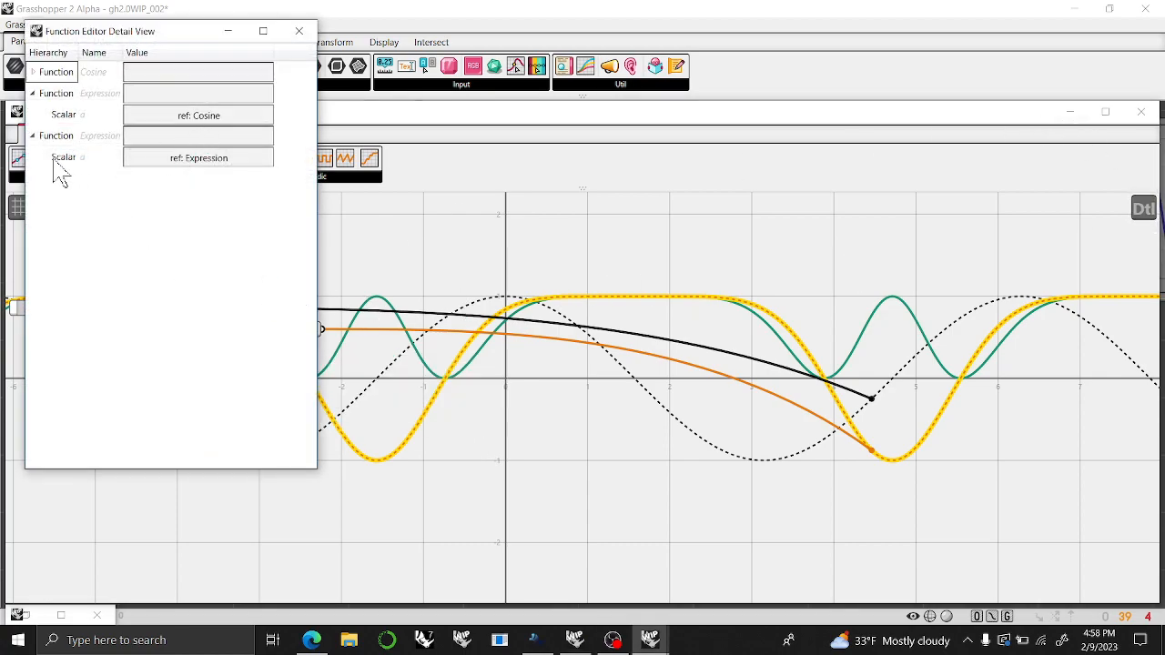
{"action": "left_click", "coordinate": [34, 137]}
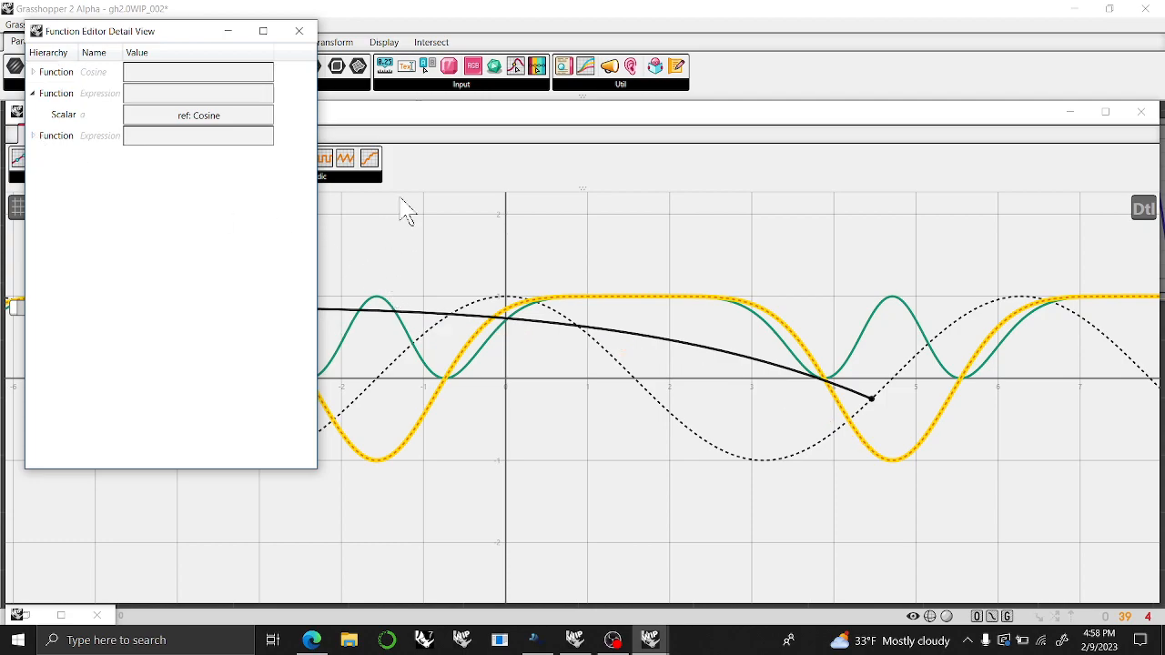
{"action": "left_click", "coordinate": [298, 31]}
{"action": "right_click_drag", "start_coordinate": [218, 363], "coordinate": [7, 401]}
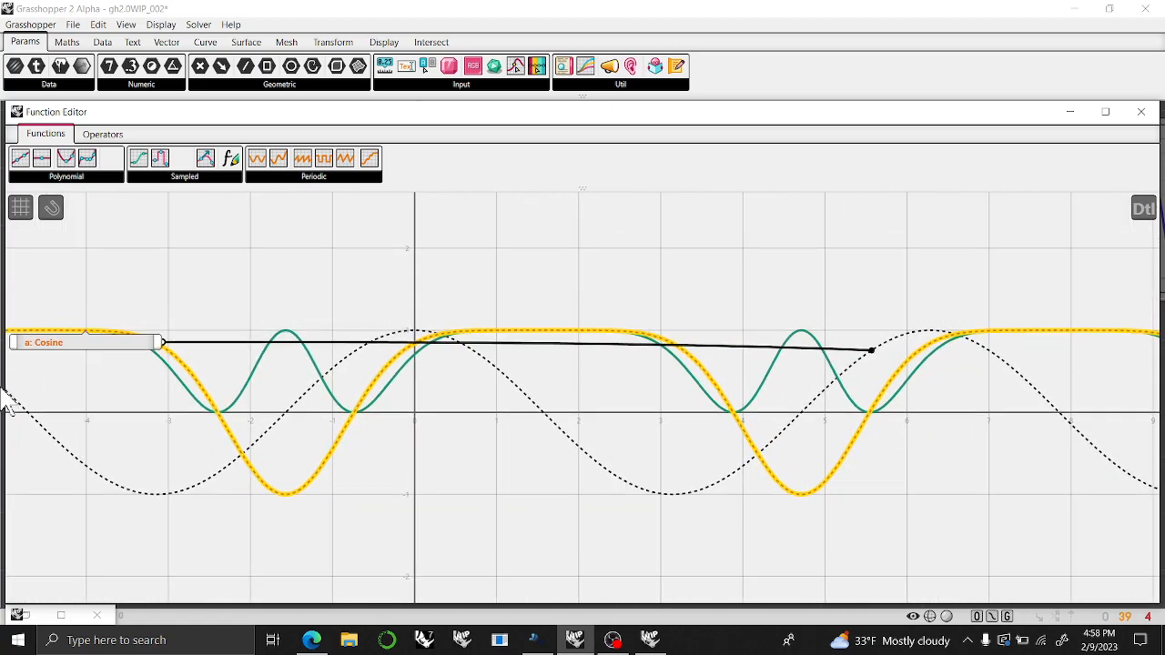
{"action": "right_click_drag", "start_coordinate": [655, 434], "coordinate": [342, 387]}
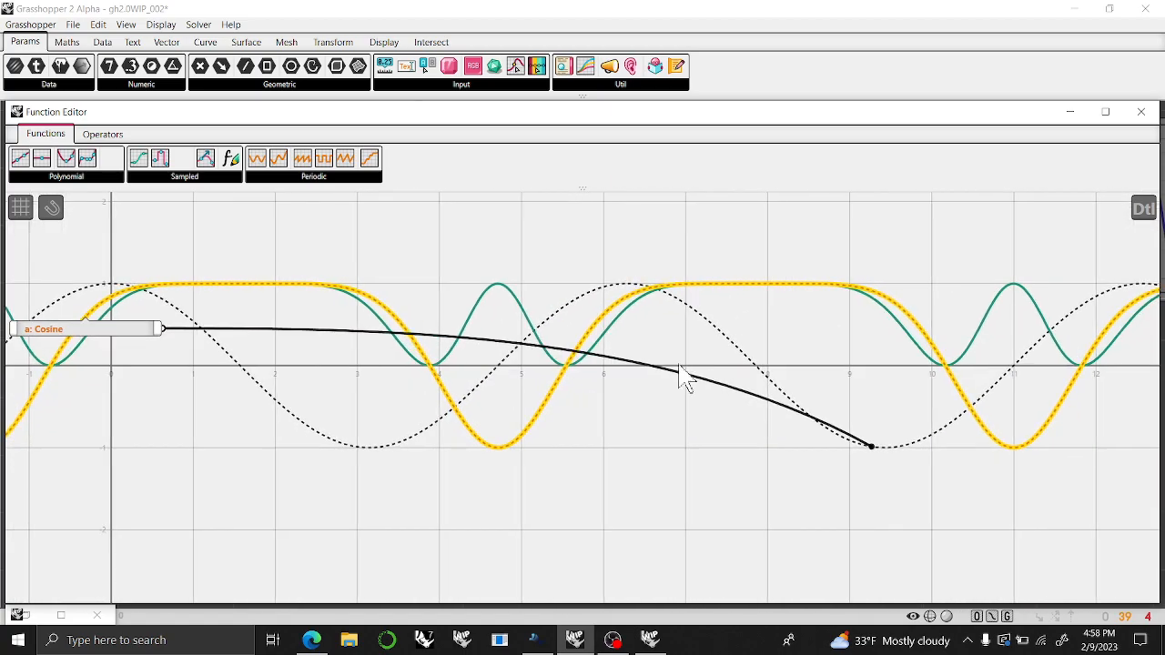
{"action": "left_click", "coordinate": [635, 303]}
{"action": "right_click_drag", "start_coordinate": [741, 347], "coordinate": [320, 442]}
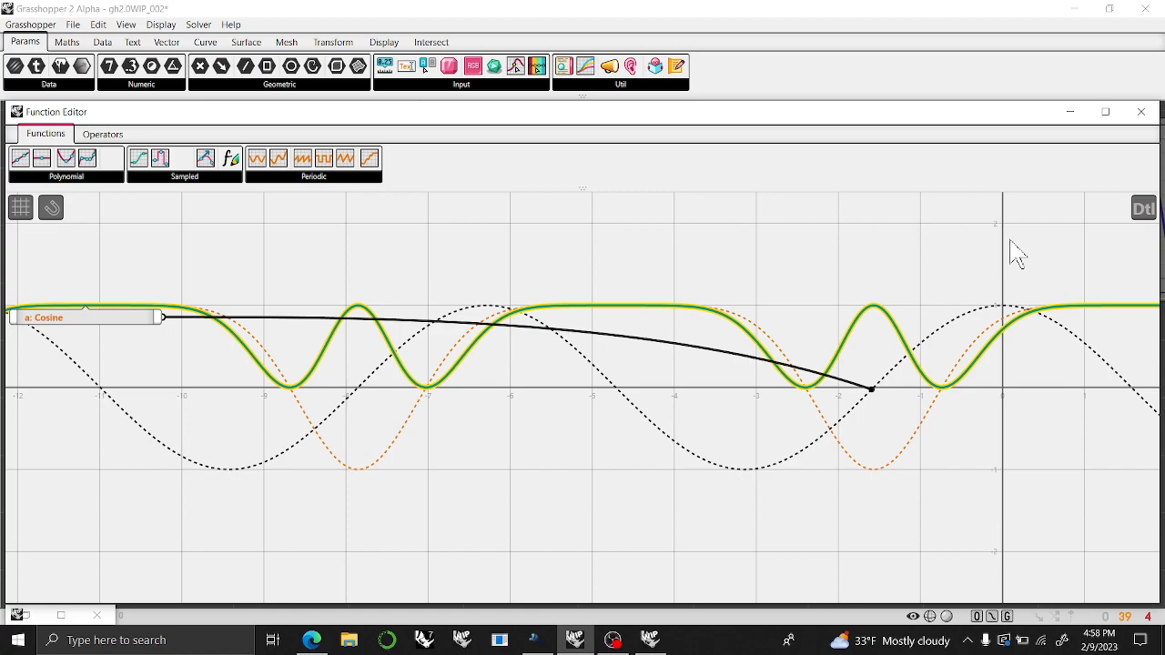
Expand the second Expression and the Cosine function in the detail view to show their parameters and references.
{"action": "left_click", "coordinate": [1143, 210]}
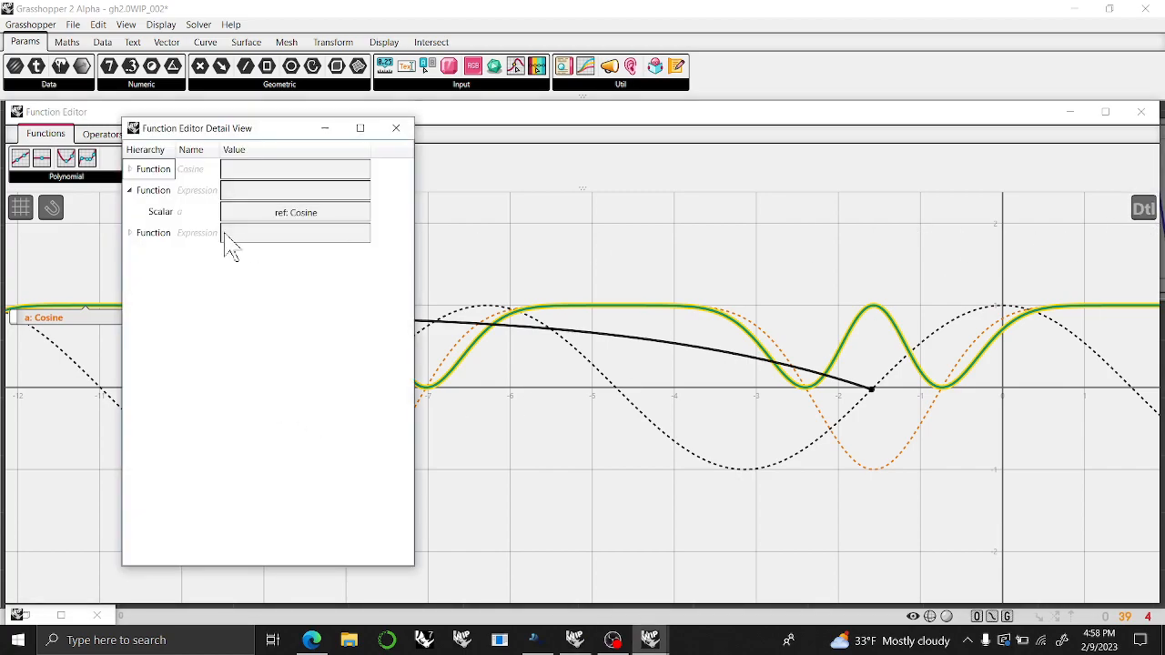
{"action": "left_click", "coordinate": [131, 233]}
{"action": "left_click", "coordinate": [301, 257]}
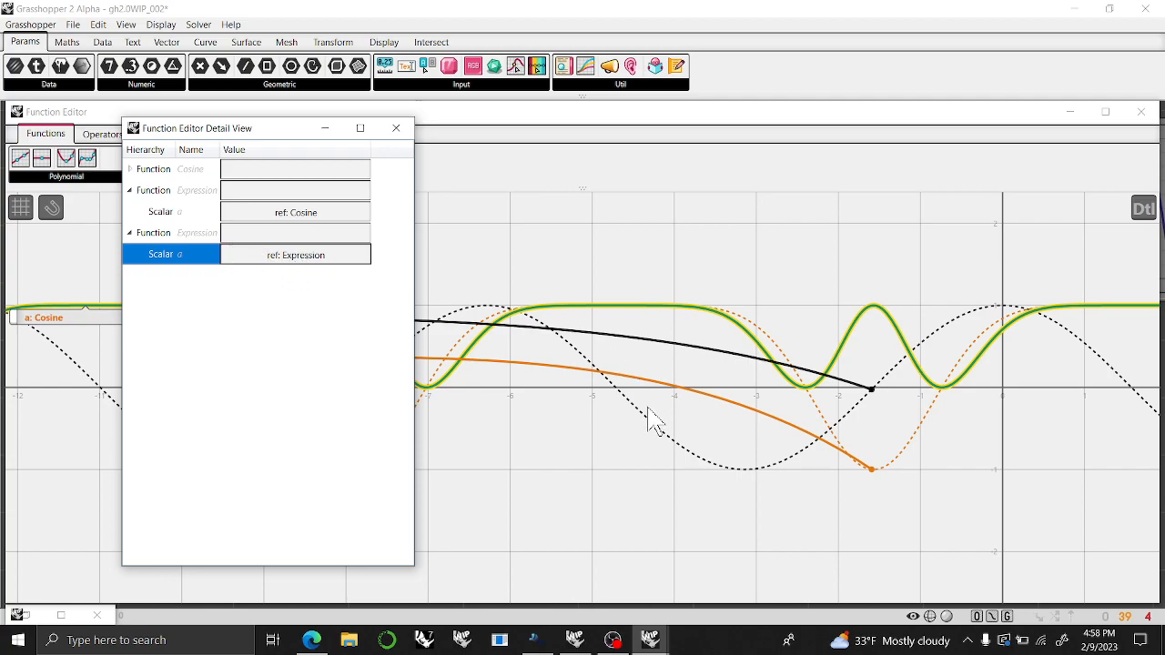
{"action": "left_click", "coordinate": [166, 215]}
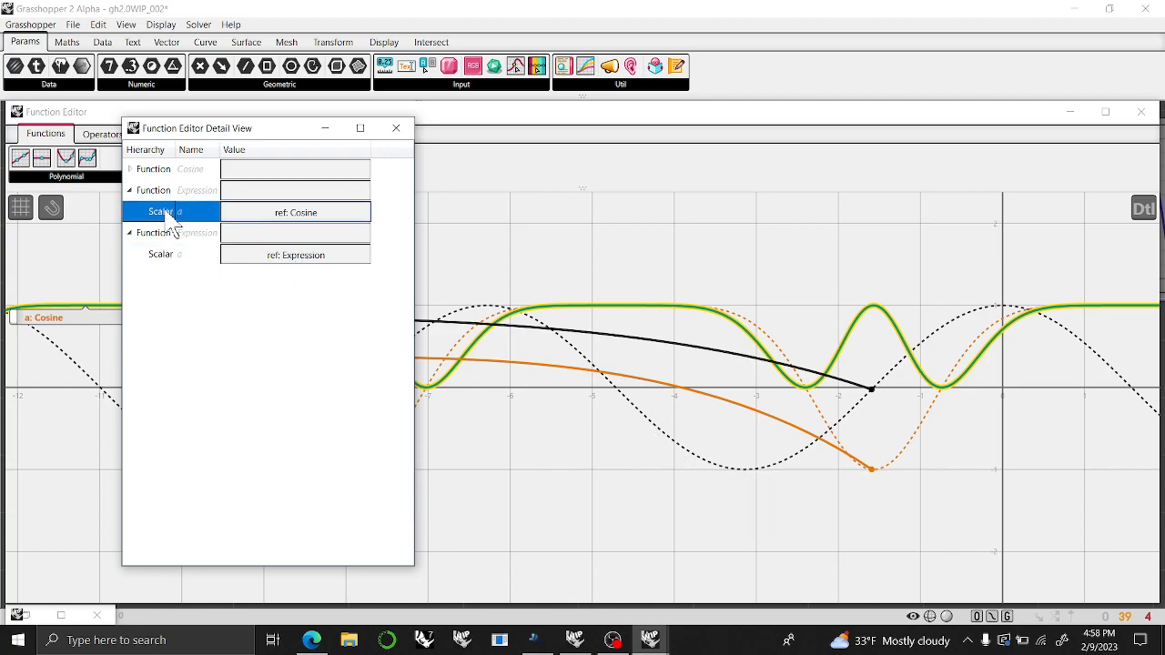
{"action": "left_click", "coordinate": [131, 173]}
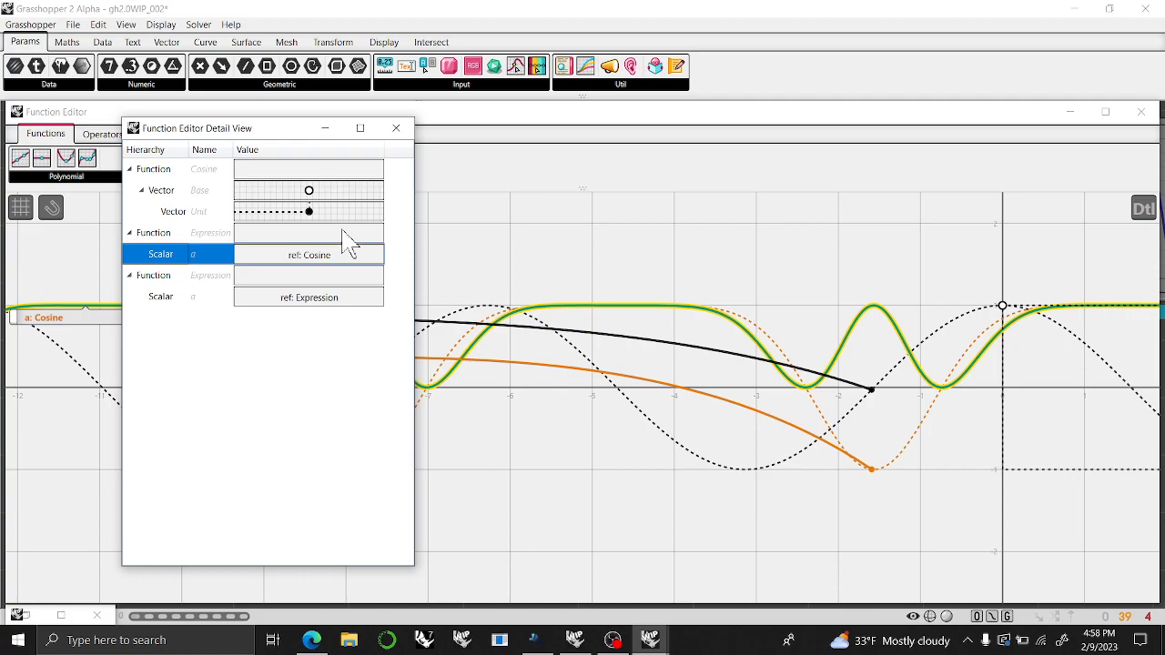
{"action": "left_click", "coordinate": [396, 129]}
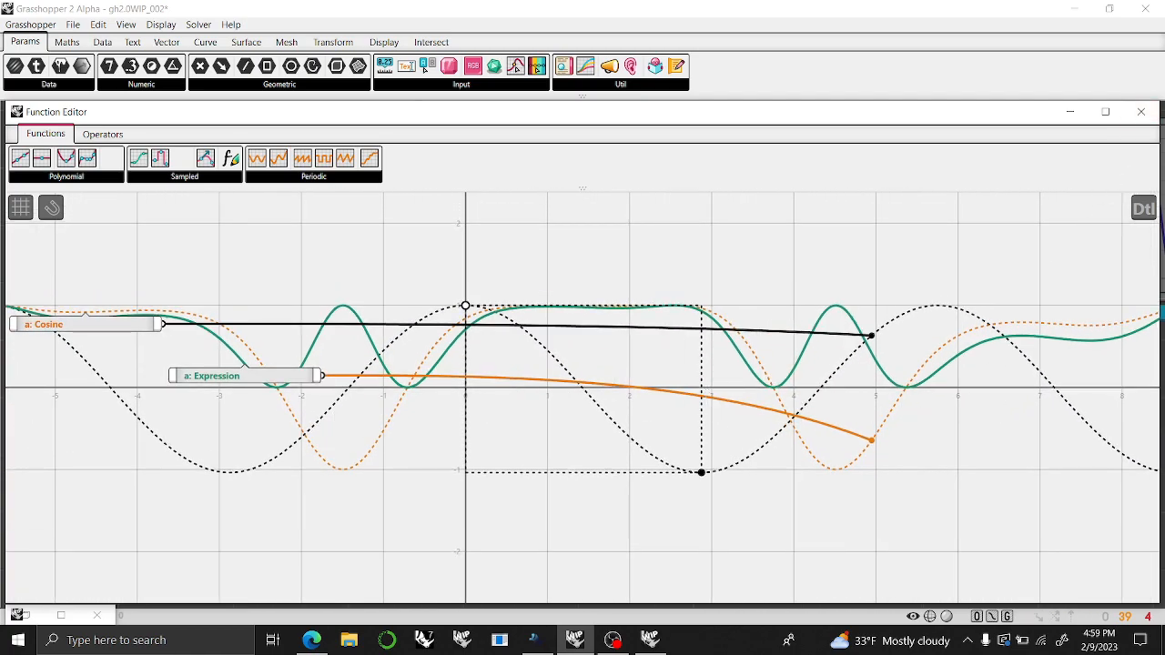
Minimize the Function Editor and set the slider feeding the range's A input to 3.064.
{"action": "left_click", "coordinate": [1070, 112]}
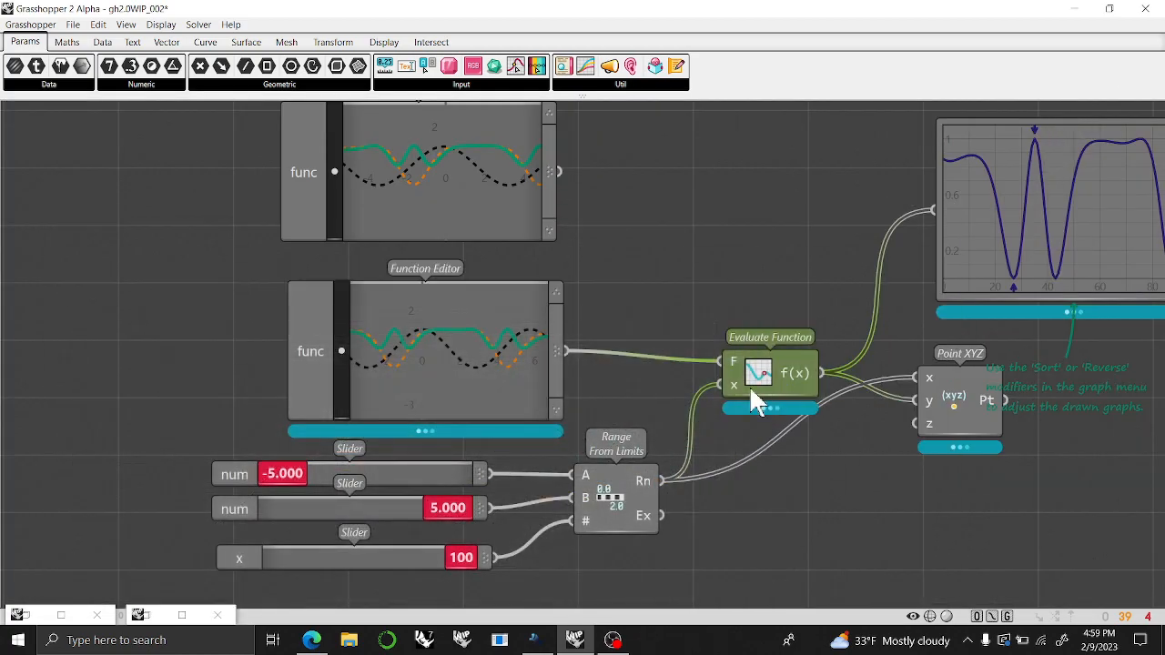
{"action": "left_click_drag", "start_coordinate": [274, 473], "coordinate": [407, 477]}
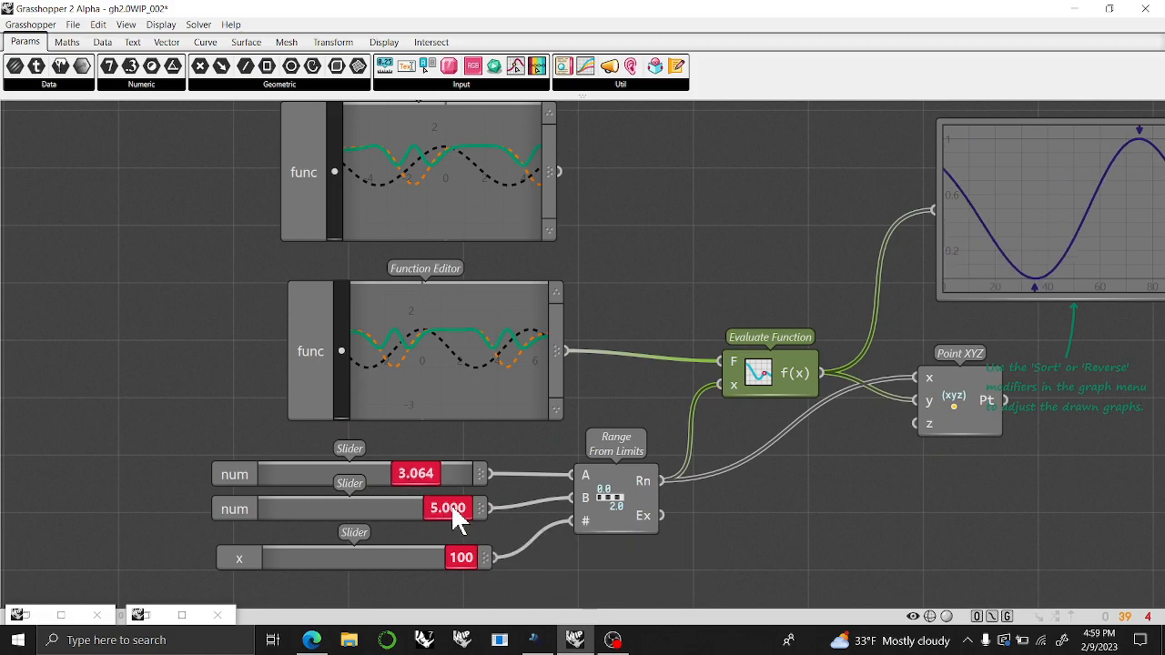
Set the maximum of the slider feeding the range's B input to 12 and increase the slider's value.
{"action": "right_click", "coordinate": [388, 512]}
{"action": "right_click_drag", "start_coordinate": [421, 493], "coordinate": [389, 346]}
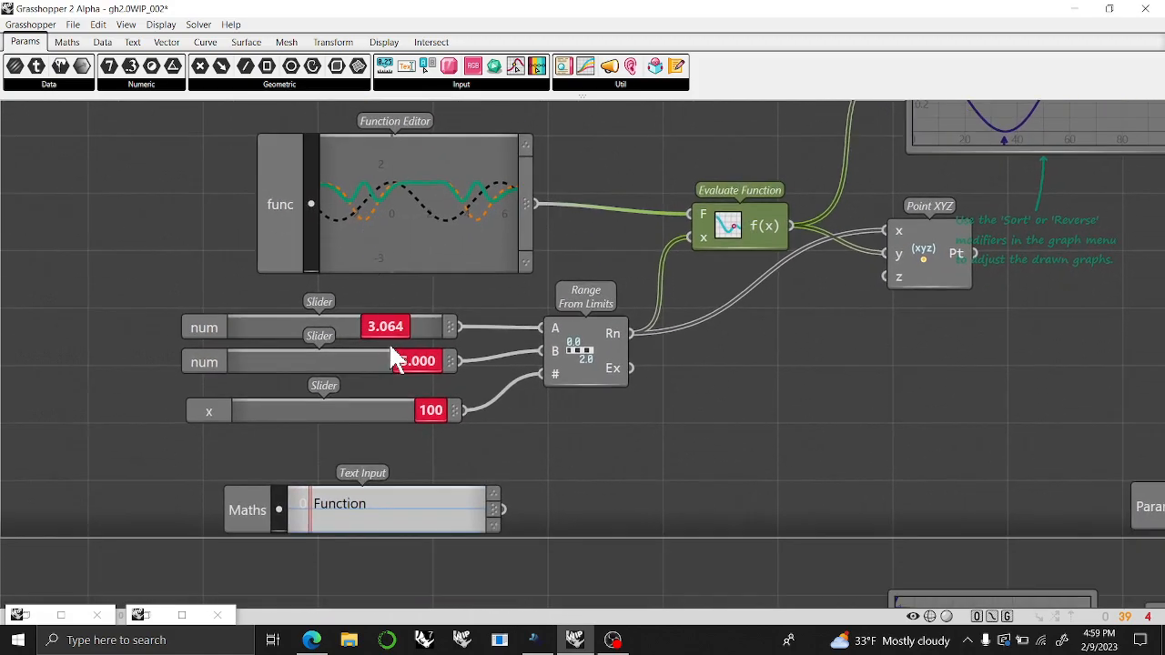
{"action": "right_click", "coordinate": [369, 373]}
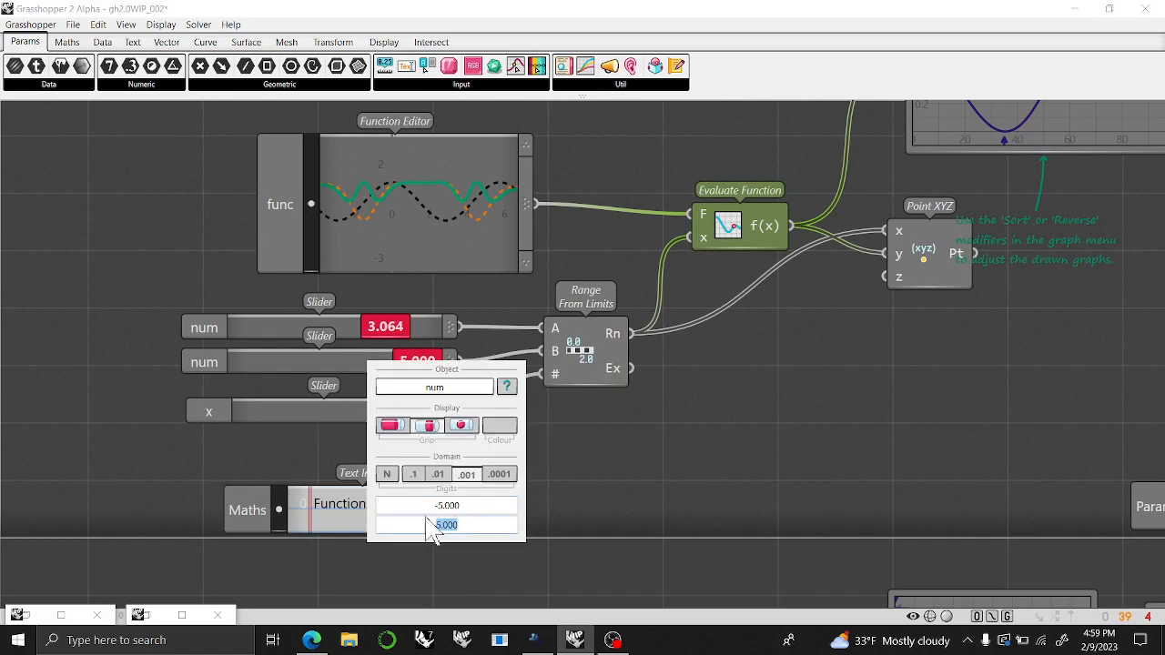
{"action": "type", "text": "12"}
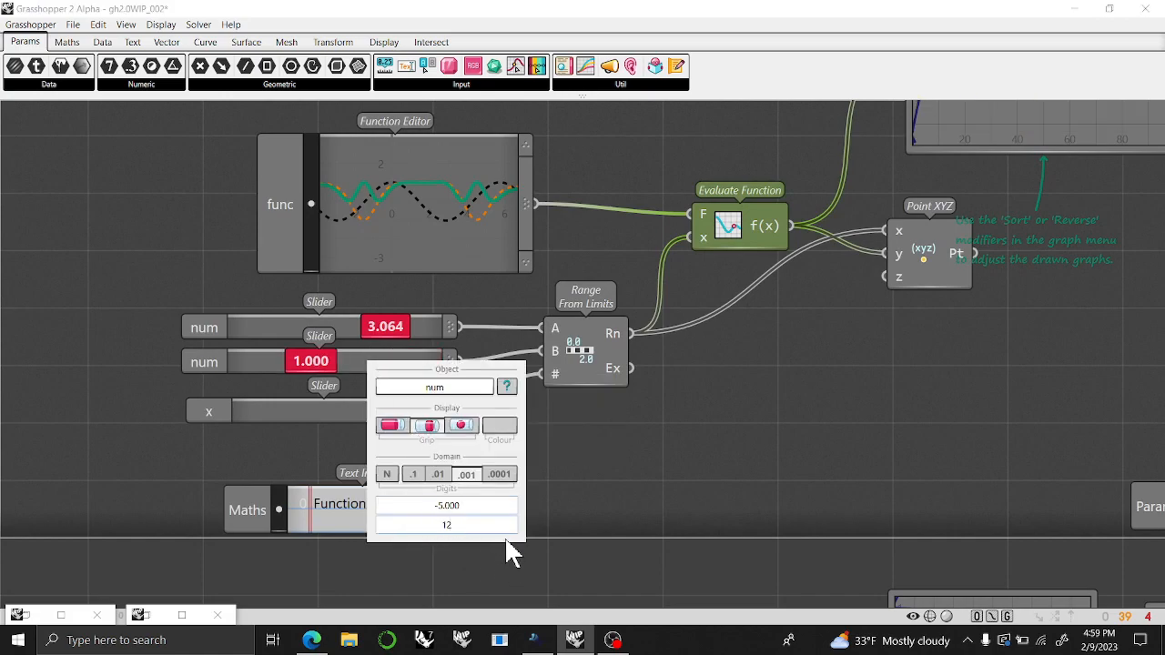
{"action": "left_click_drag", "start_coordinate": [319, 366], "coordinate": [366, 365]}
{"action": "right_click_drag", "start_coordinate": [1088, 182], "coordinate": [677, 401]}
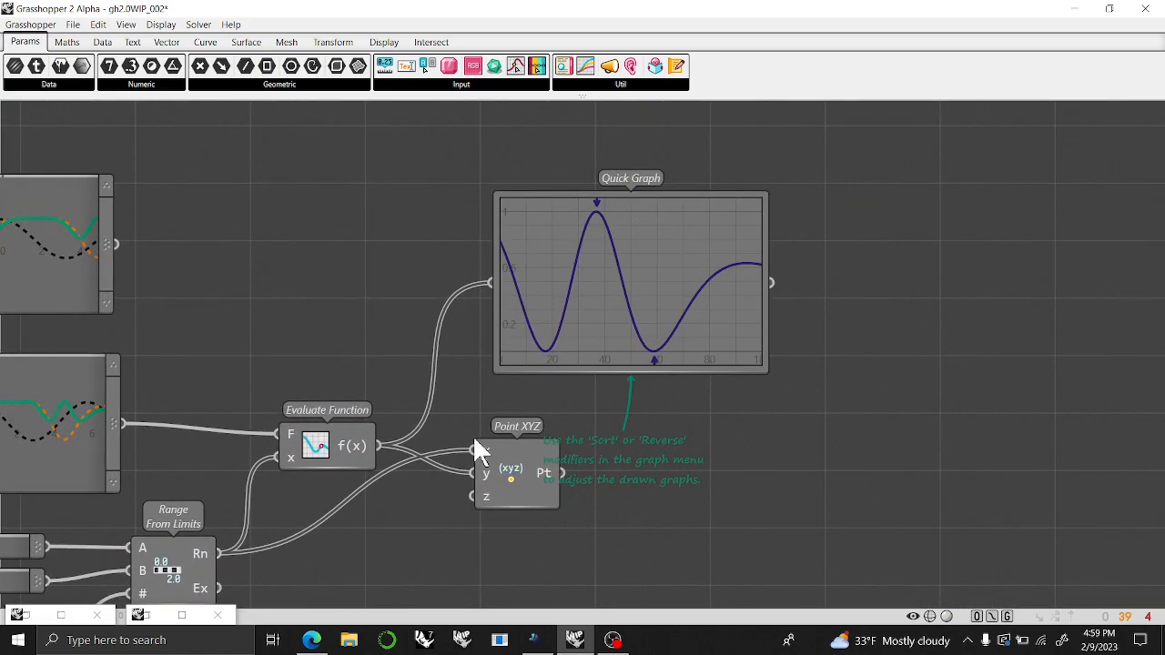
{"action": "right_click_drag", "start_coordinate": [372, 562], "coordinate": [419, 458]}
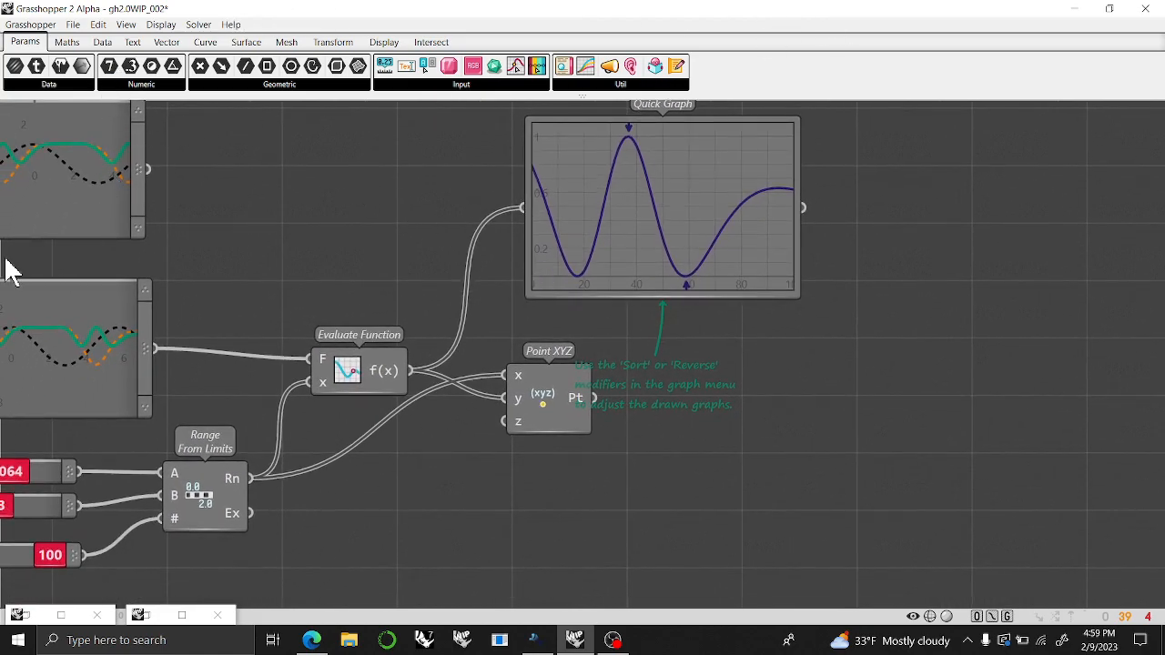
Restore the Grasshopper window to a smaller size and frame the evaluated points in Rhino's Top viewport.
{"action": "left_click", "coordinate": [1108, 8]}
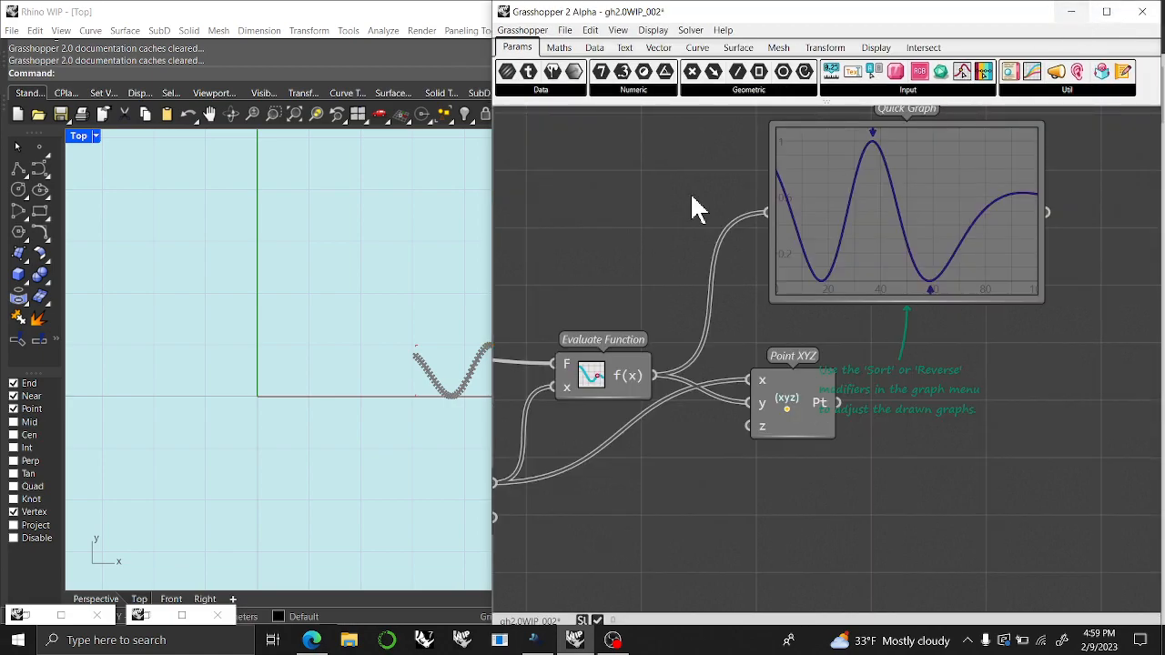
{"action": "right_click_drag", "start_coordinate": [333, 403], "coordinate": [91, 416]}
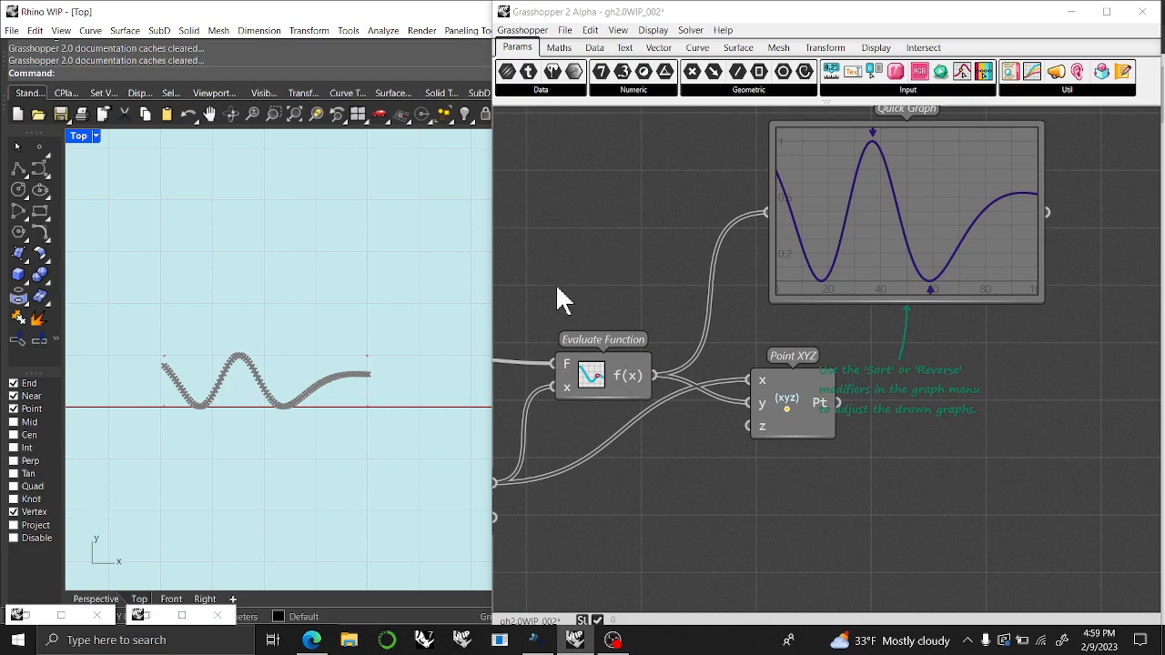
{"action": "right_click_drag", "start_coordinate": [598, 251], "coordinate": [736, 258]}
{"action": "right_click_drag", "start_coordinate": [655, 268], "coordinate": [848, 234]}
{"action": "right_click_drag", "start_coordinate": [762, 351], "coordinate": [858, 303]}
{"action": "mouse_move", "coordinate": [930, 310]}
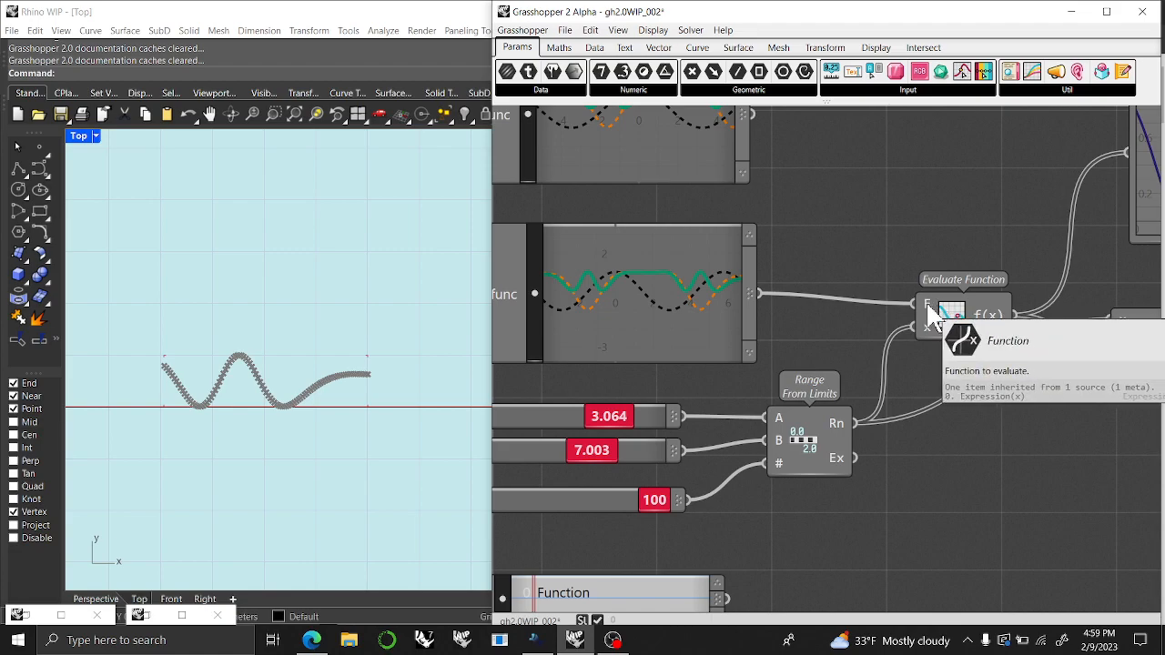
{"action": "right_click_drag", "start_coordinate": [842, 261], "coordinate": [507, 356]}
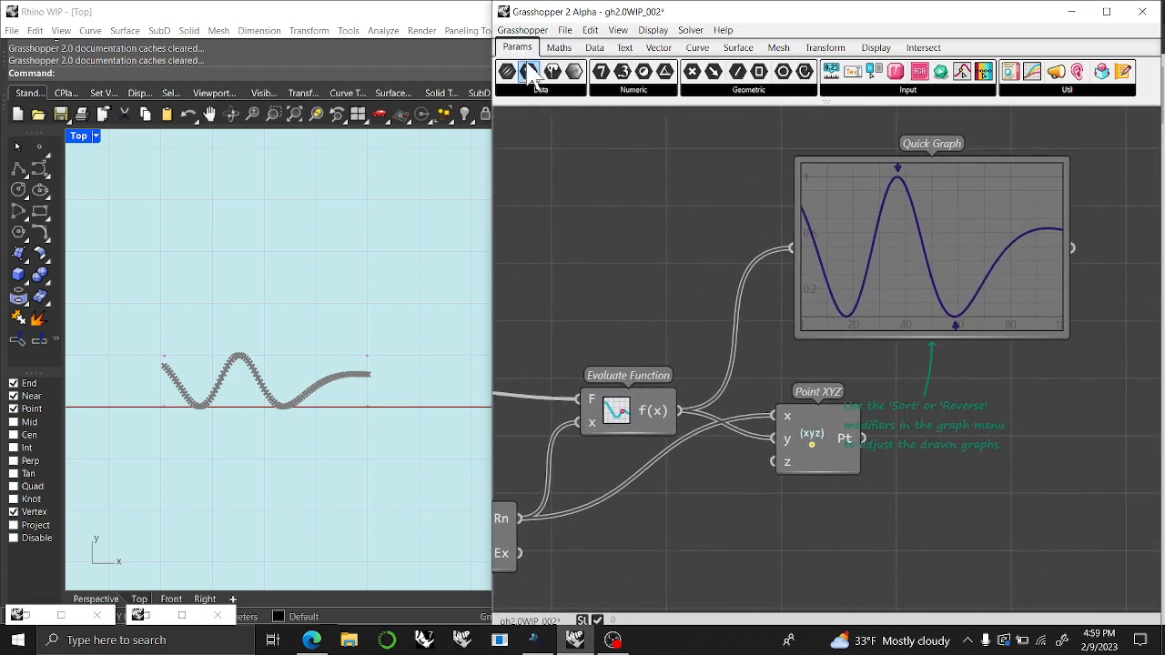
Widen the Grasshopper window over the Rhino viewport to give the evaluation components and Quick Graph more room.
{"action": "left_click", "coordinate": [559, 48]}
{"action": "right_click_drag", "start_coordinate": [624, 279], "coordinate": [589, 272]}
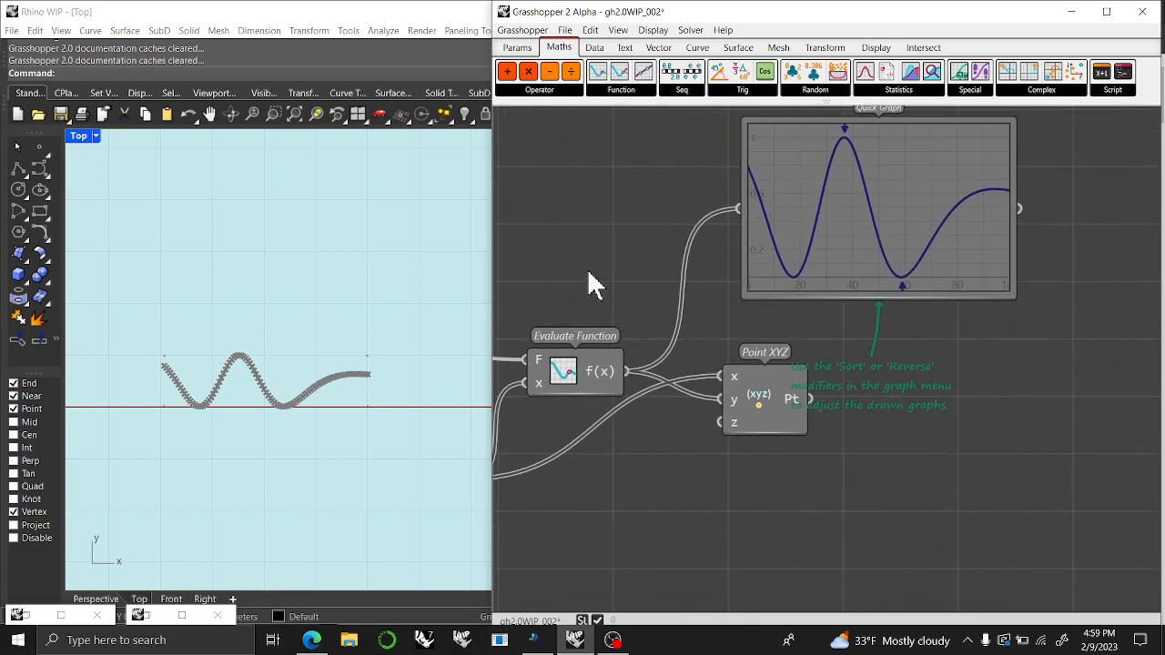
{"action": "left_click_drag", "start_coordinate": [489, 251], "coordinate": [324, 243]}
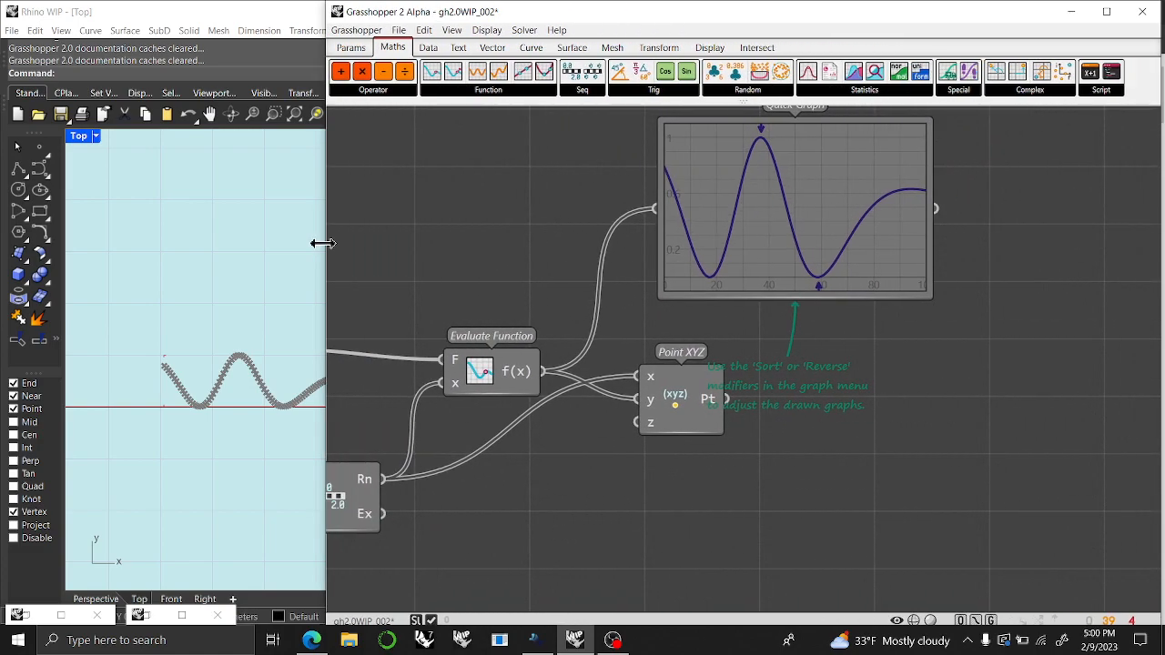
{"action": "scroll", "coordinate": [622, 339], "scroll_direction": "down", "scroll_amount": 5}
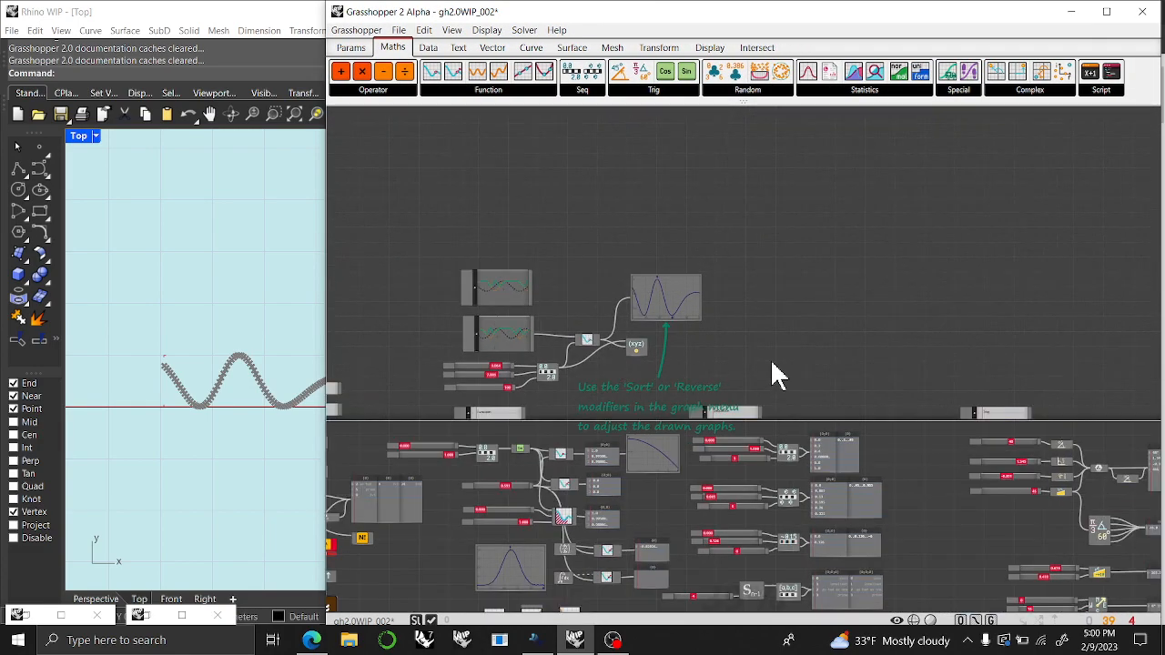
{"action": "scroll", "coordinate": [763, 339], "scroll_direction": "up", "scroll_amount": 1}
{"action": "scroll", "coordinate": [495, 284], "scroll_direction": "up", "scroll_amount": 4}
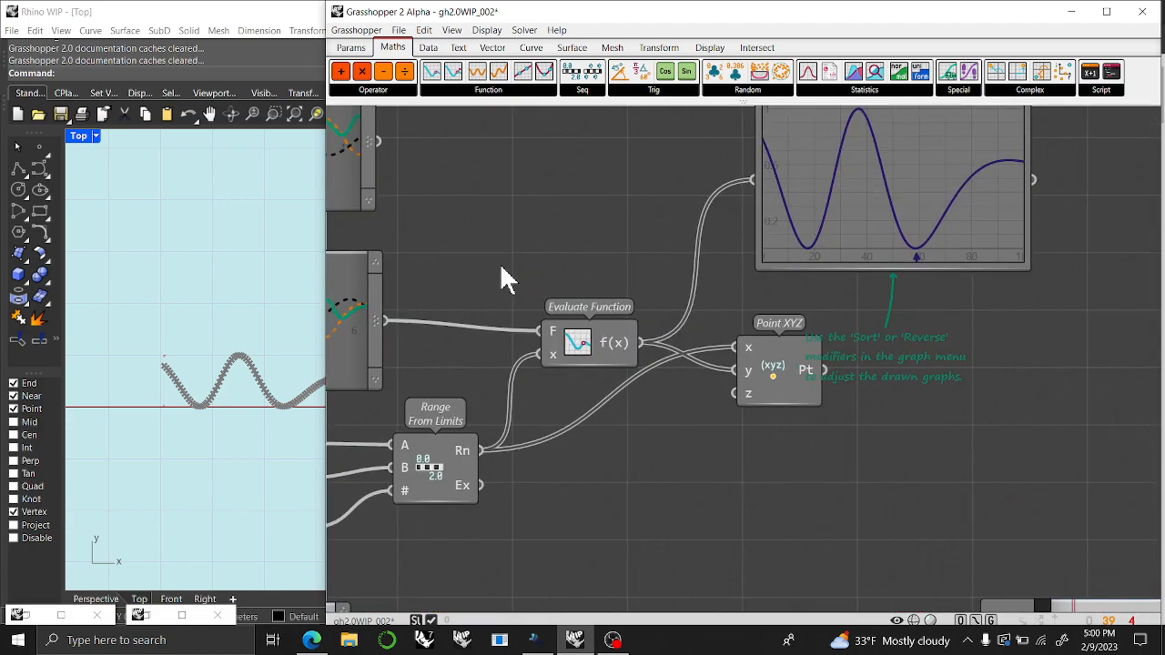
Place an Evaluate Expression component on the canvas above Evaluate Function.
{"action": "left_click", "coordinate": [1098, 92]}
{"action": "left_click", "coordinate": [1115, 136]}
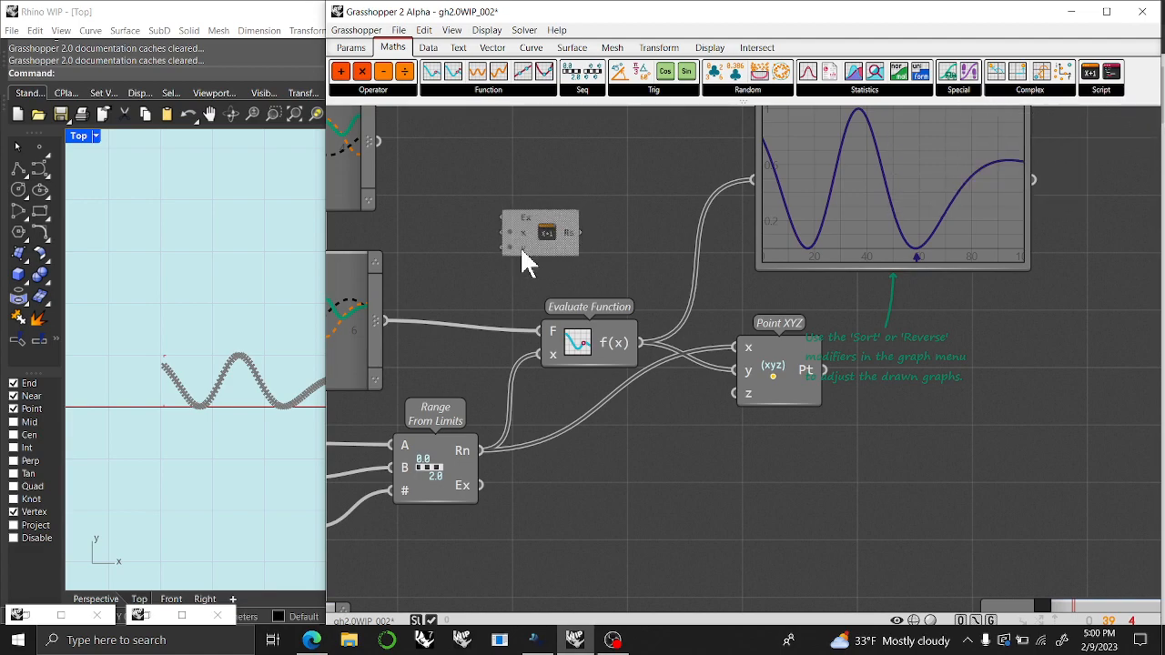
{"action": "left_click", "coordinate": [608, 250]}
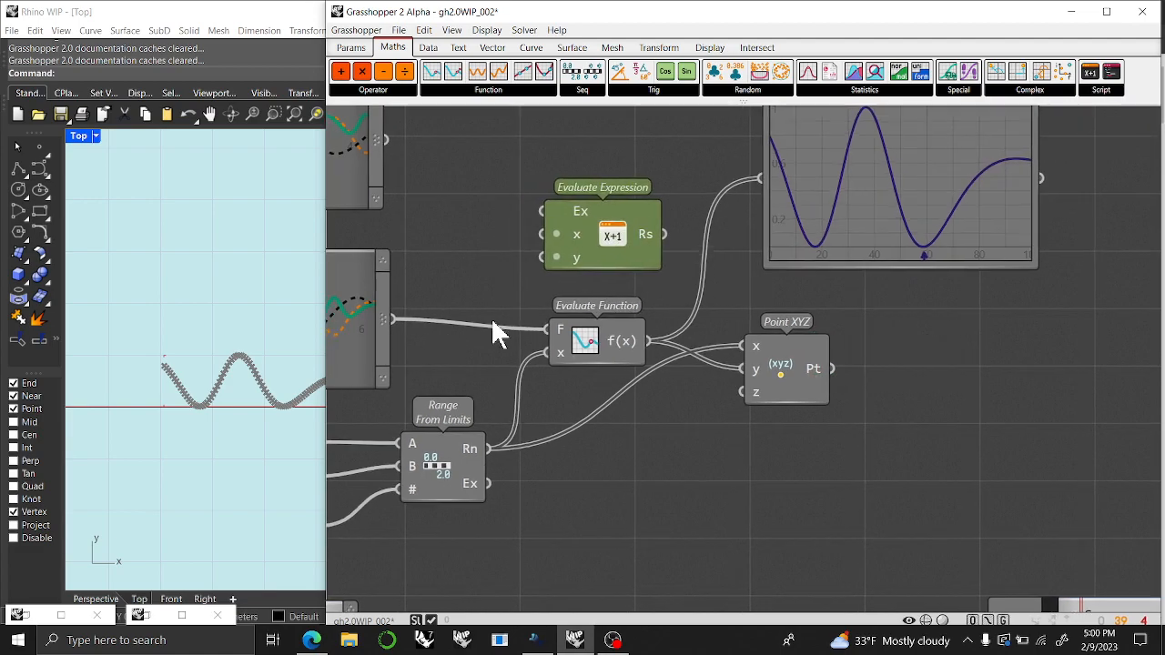
Try feeding Evaluate Expression with the Function Editor at Ex, the range at x, and the Evaluate Function result at y.
{"action": "right_click_drag", "start_coordinate": [428, 342], "coordinate": [537, 351]}
{"action": "left_click_drag", "start_coordinate": [642, 337], "coordinate": [643, 339]}
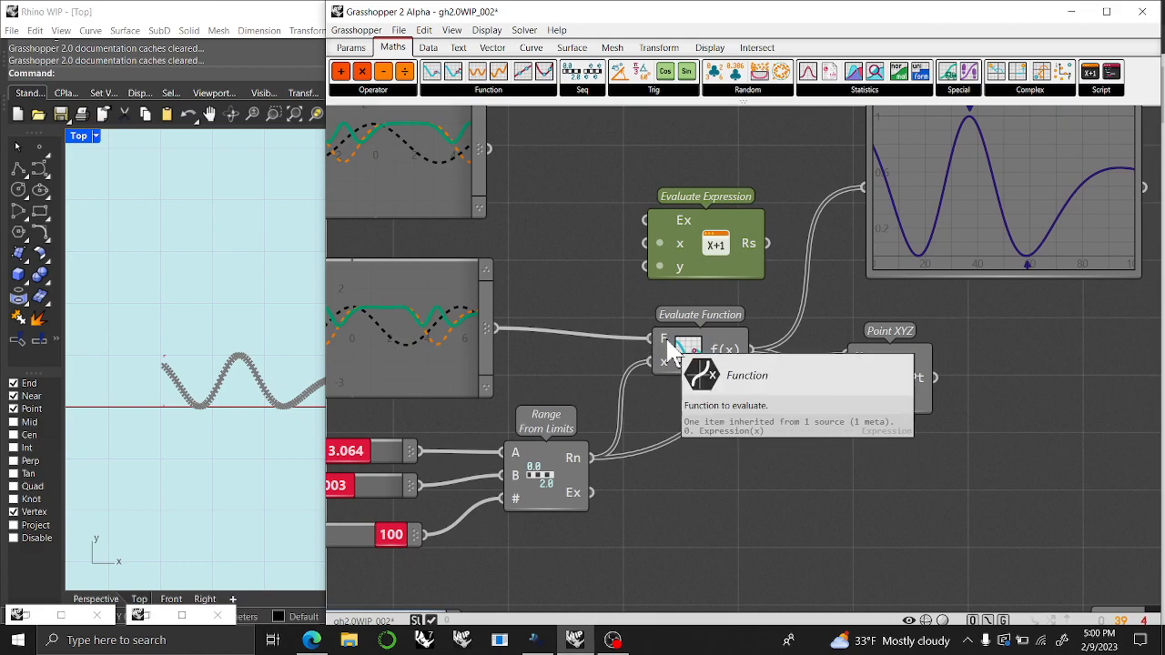
{"action": "left_click_drag", "start_coordinate": [496, 328], "coordinate": [645, 221]}
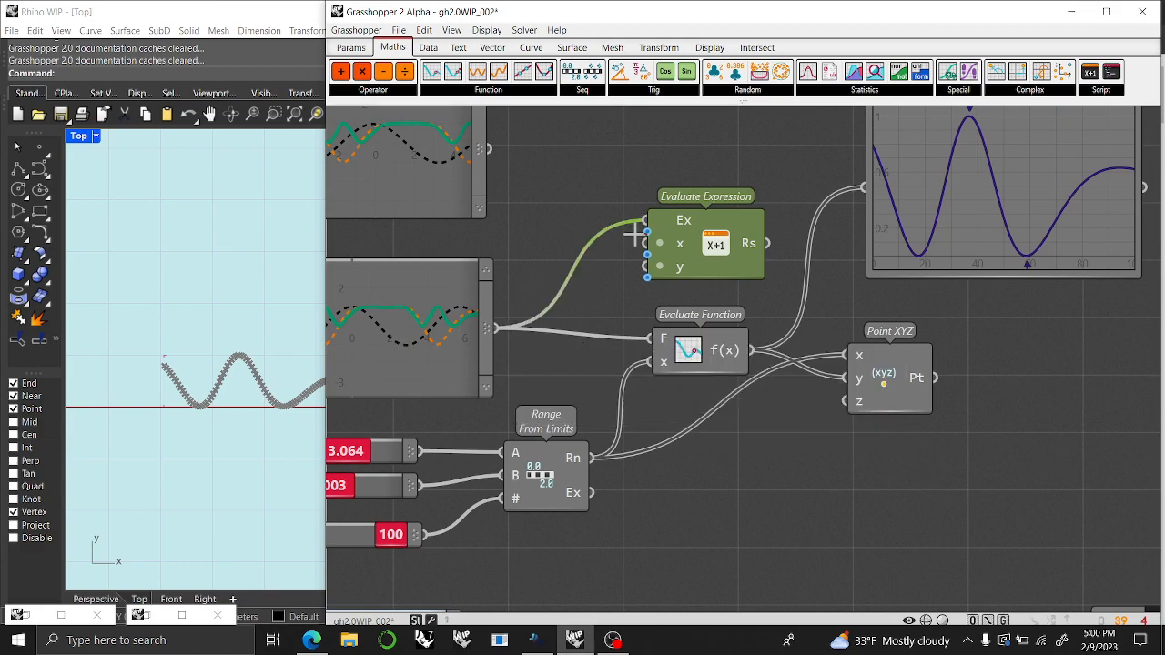
{"action": "left_click_drag", "start_coordinate": [414, 451], "coordinate": [500, 452]}
{"action": "left_click_drag", "start_coordinate": [598, 459], "coordinate": [645, 244]}
{"action": "left_click_drag", "start_coordinate": [753, 353], "coordinate": [646, 266]}
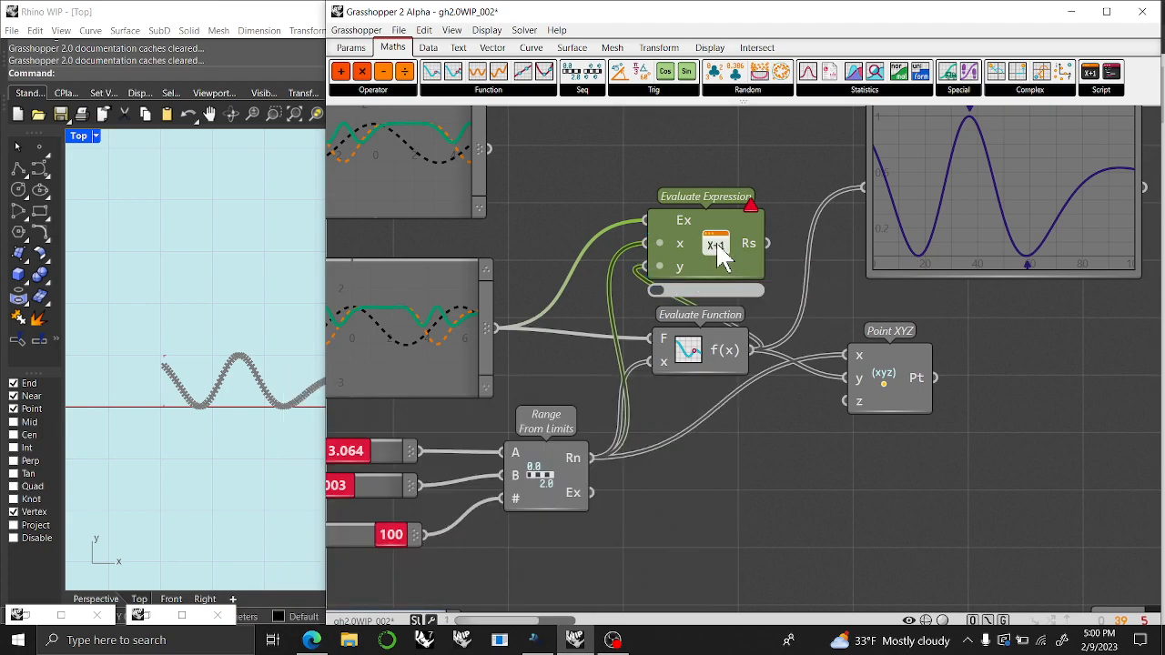
{"action": "mouse_move", "coordinate": [673, 283]}
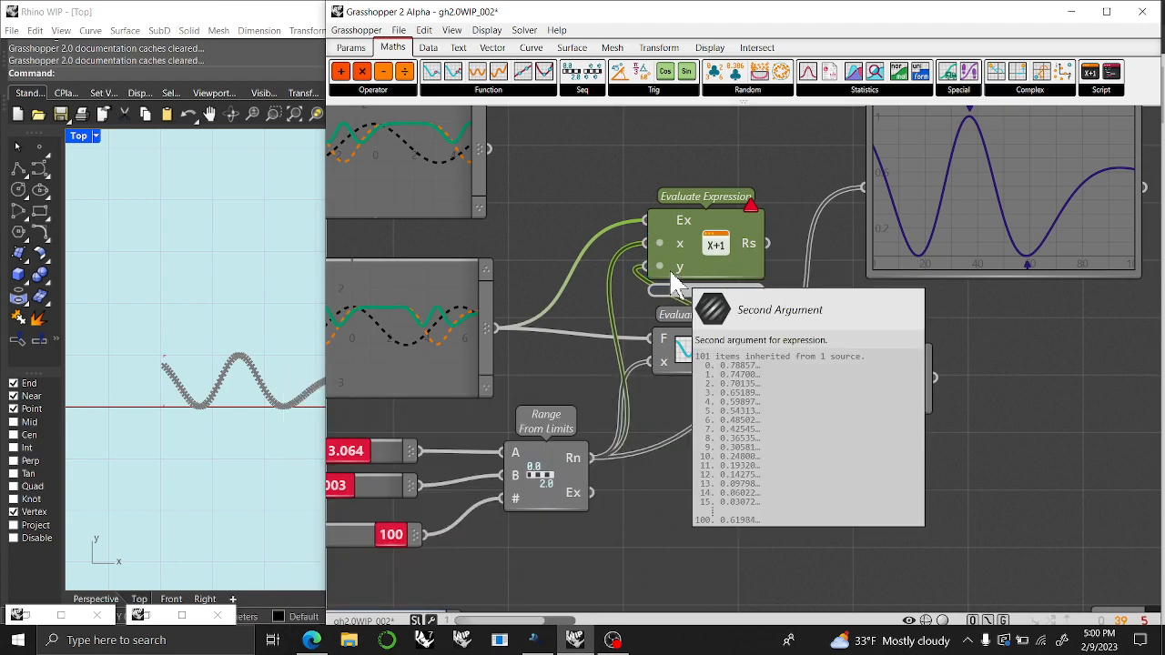
Delete the y, x and Ex wires from the Evaluate Expression component.
{"action": "right_click", "coordinate": [659, 402]}
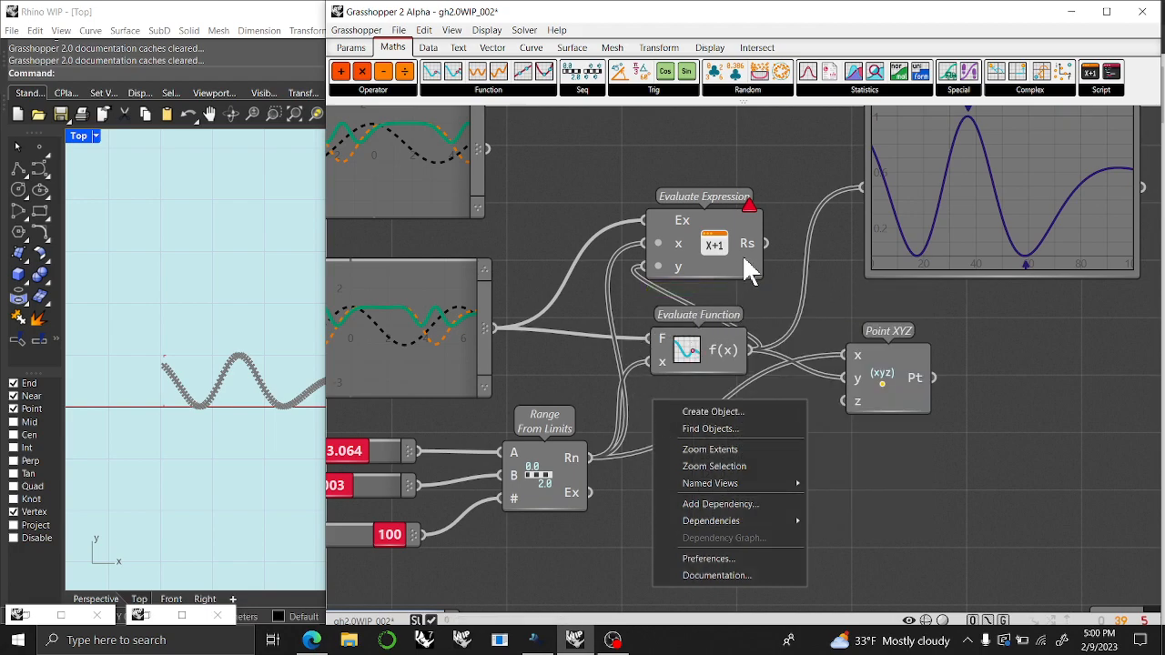
{"action": "left_click", "coordinate": [670, 294]}
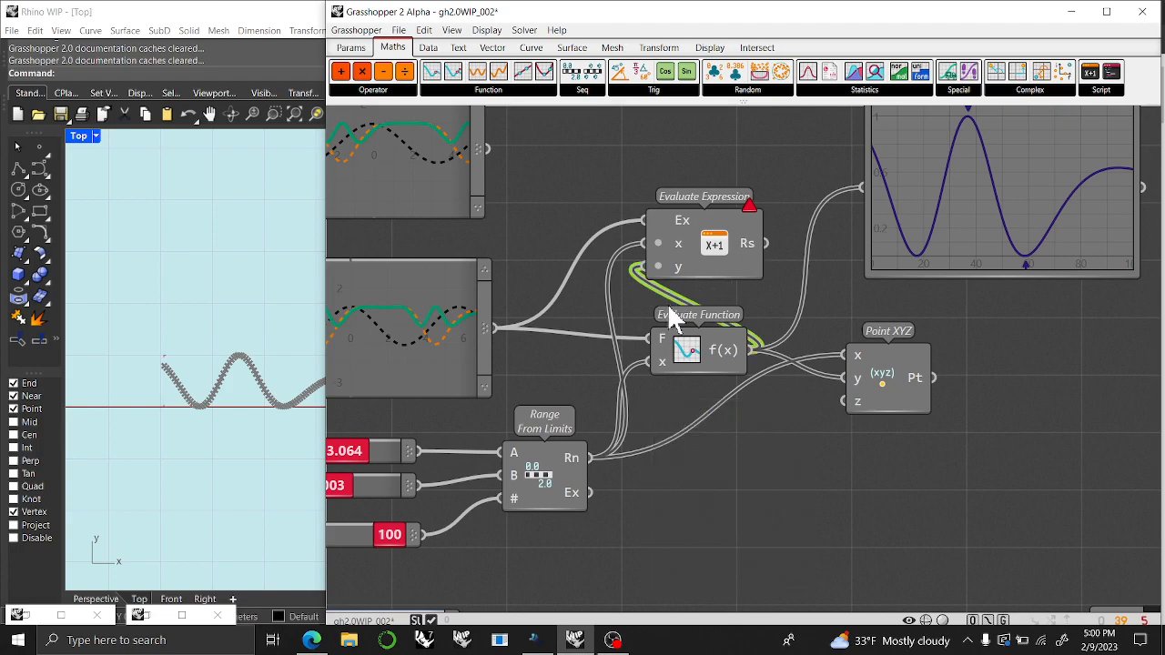
{"action": "key", "text": "Delete"}
{"action": "left_click", "coordinate": [608, 300]}
{"action": "key", "text": "Delete"}
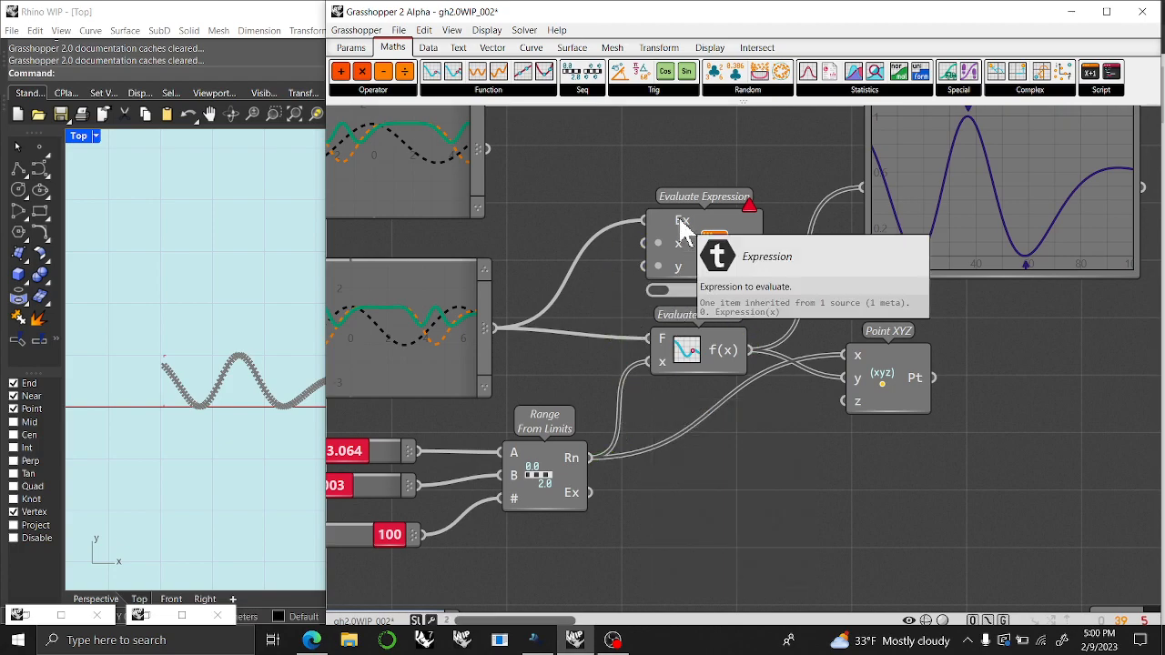
{"action": "left_click", "coordinate": [583, 255]}
{"action": "key", "text": "Delete"}
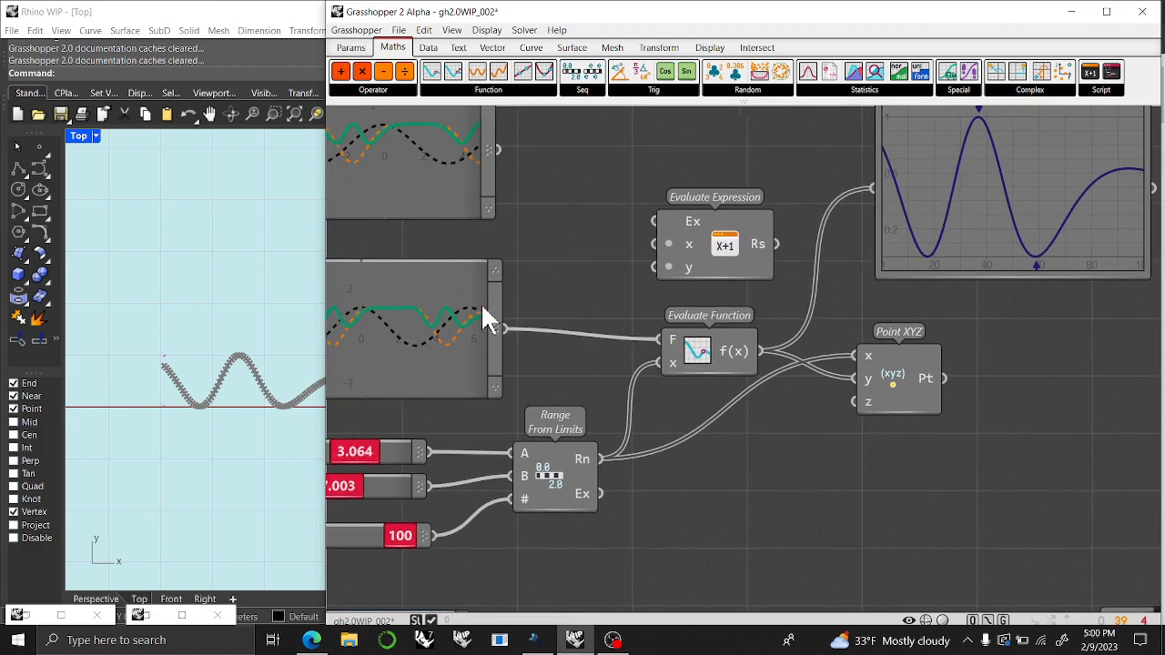
Place a Text parameter and connect it to the Ex input of Evaluate Expression.
{"action": "right_click_drag", "start_coordinate": [474, 325], "coordinate": [628, 255]}
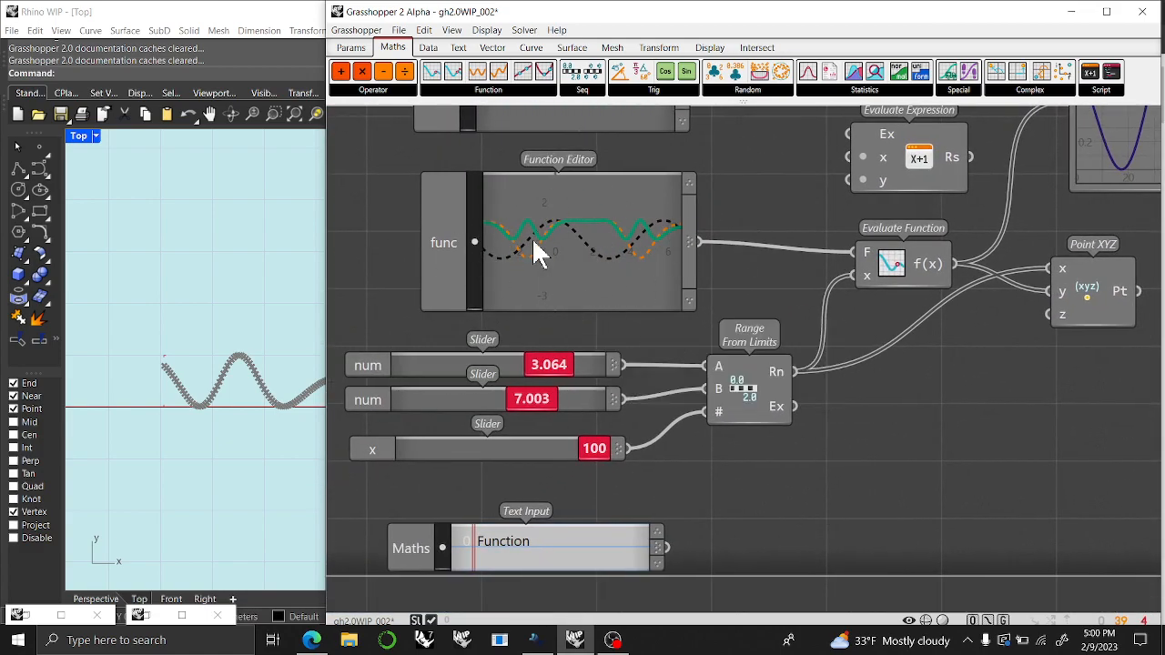
{"action": "right_click_drag", "start_coordinate": [724, 256], "coordinate": [569, 290]}
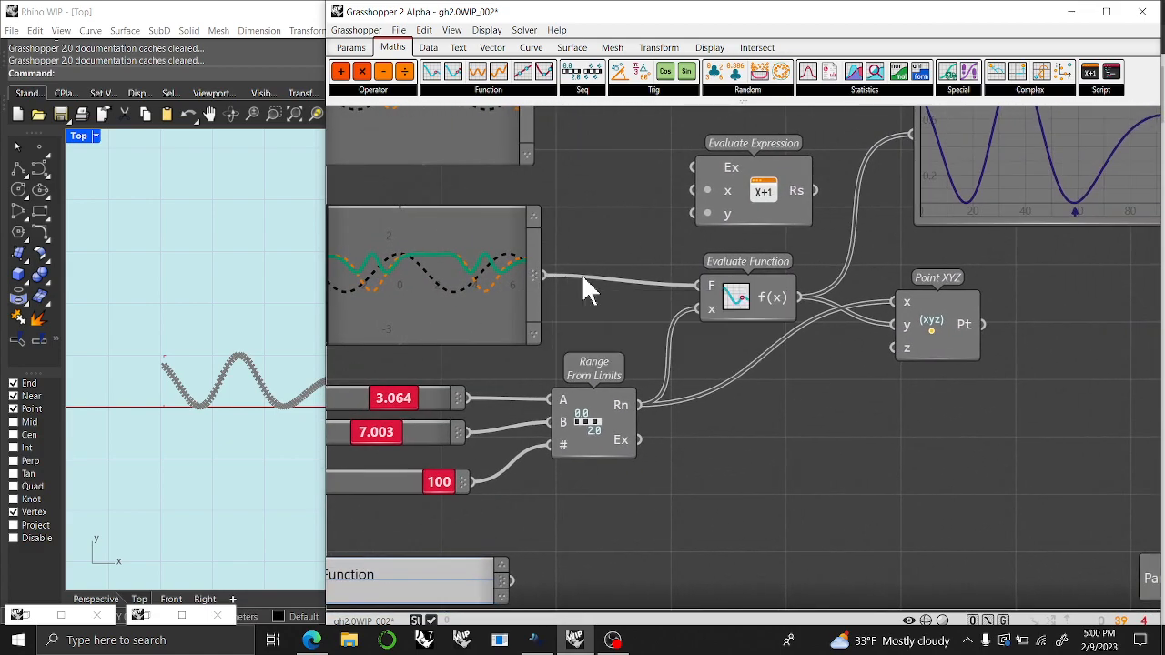
{"action": "mouse_move", "coordinate": [717, 293]}
{"action": "mouse_move", "coordinate": [730, 173]}
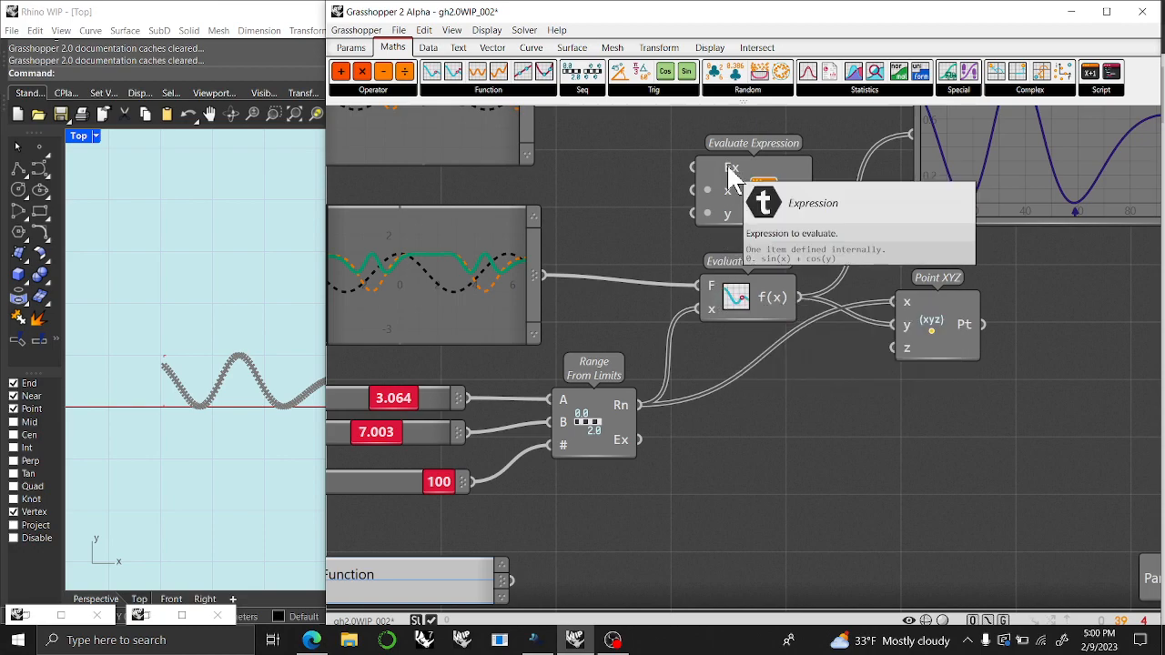
{"action": "left_click", "coordinate": [352, 47]}
{"action": "left_click_drag", "start_coordinate": [362, 71], "coordinate": [637, 270]}
{"action": "mouse_move", "coordinate": [624, 170]}
{"action": "left_mouse_down"}
{"action": "mouse_move", "coordinate": [694, 168]}
{"action": "mouse_move", "coordinate": [627, 170]}
{"action": "left_mouse_up"}
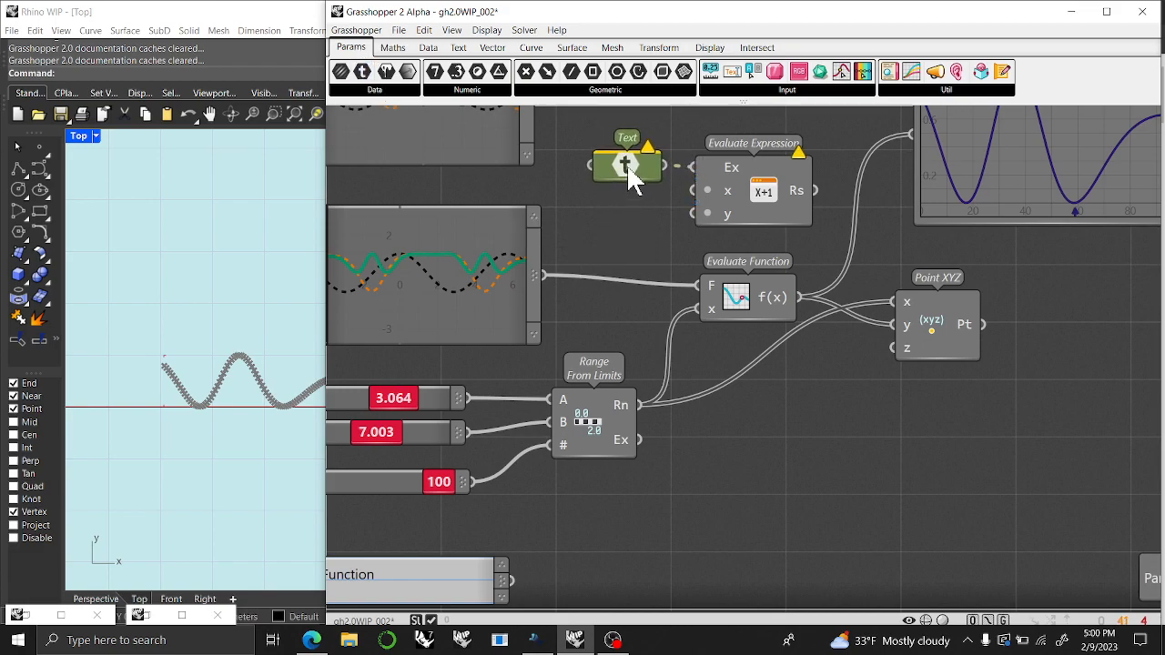
{"action": "right_click_drag", "start_coordinate": [644, 212], "coordinate": [603, 266]}
{"action": "right_click_drag", "start_coordinate": [736, 254], "coordinate": [629, 298]}
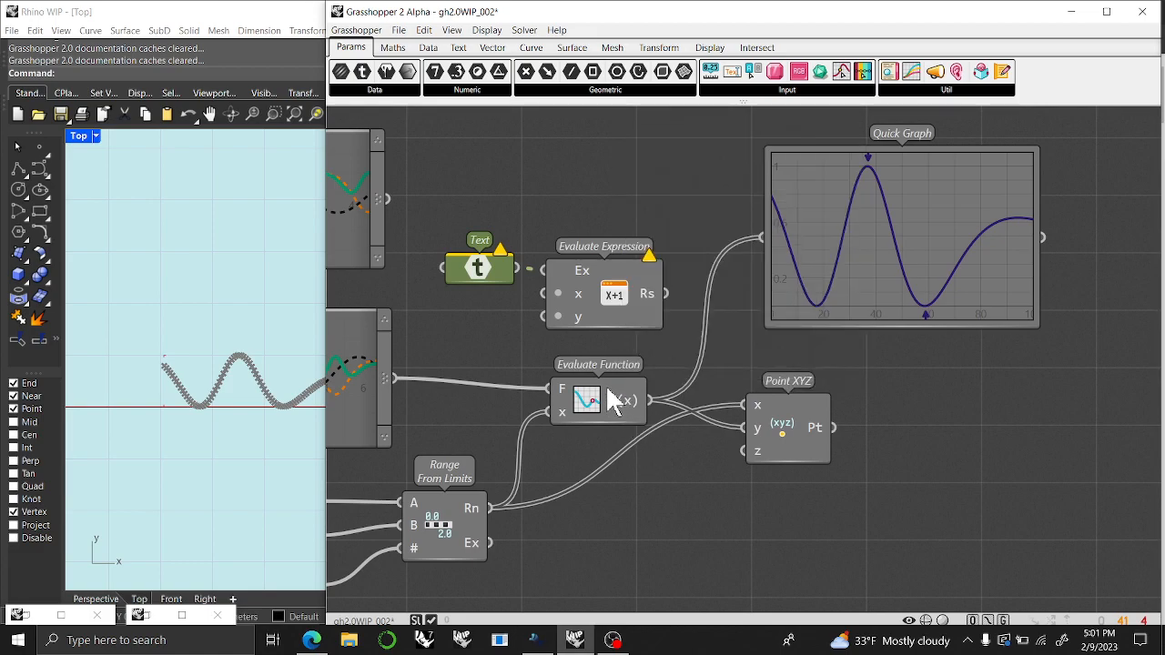
Delete the Evaluate Expression and Text components plus the unconnected upper Function Editor, and move the remaining Function Editor up slightly.
{"action": "scroll", "coordinate": [610, 402], "scroll_direction": "down", "scroll_amount": 3}
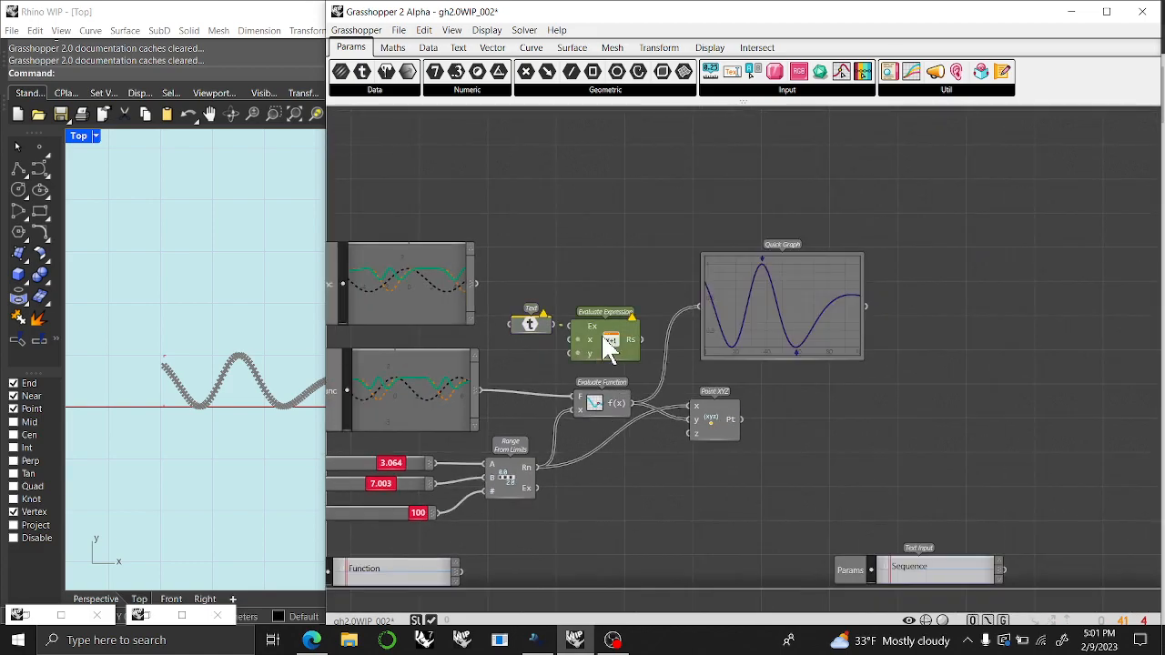
{"action": "key", "text": "Delete"}
{"action": "right_click_drag", "start_coordinate": [535, 392], "coordinate": [787, 307]}
{"action": "left_click", "coordinate": [673, 177]}
{"action": "key", "text": "Delete"}
{"action": "left_click_drag", "start_coordinate": [676, 293], "coordinate": [672, 261]}
{"action": "right_click_drag", "start_coordinate": [748, 331], "coordinate": [665, 282]}
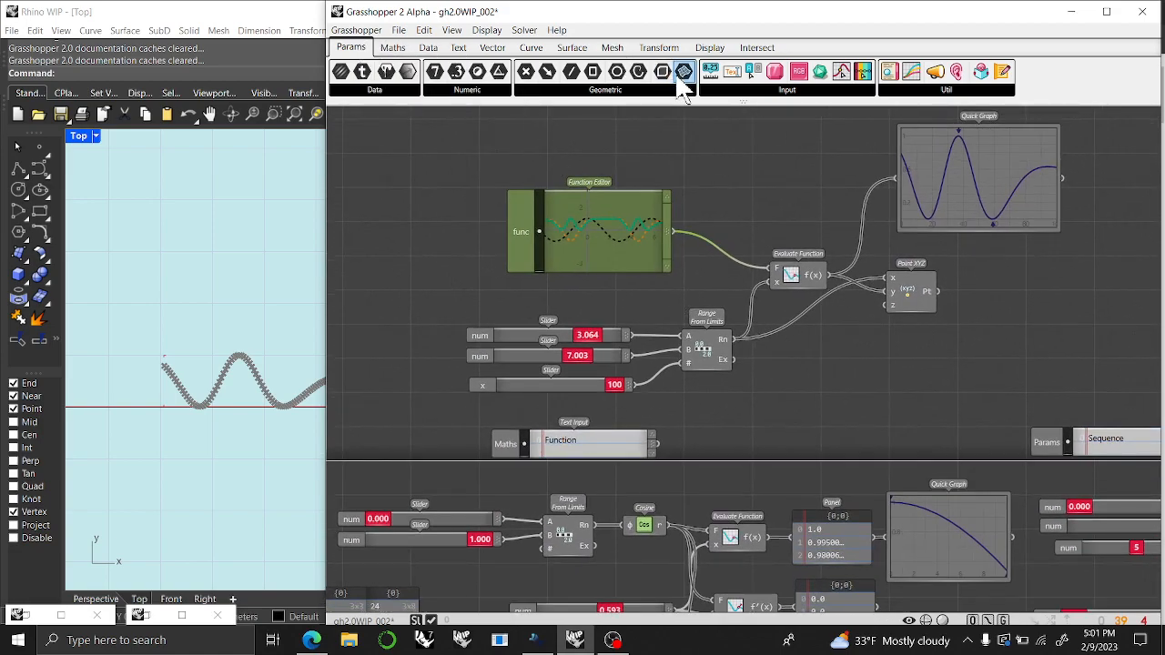
Try adding a new default Function Editor between the existing one and the Quick Graph.
{"action": "left_click_drag", "start_coordinate": [839, 78], "coordinate": [764, 192]}
{"action": "left_click", "coordinate": [761, 179]}
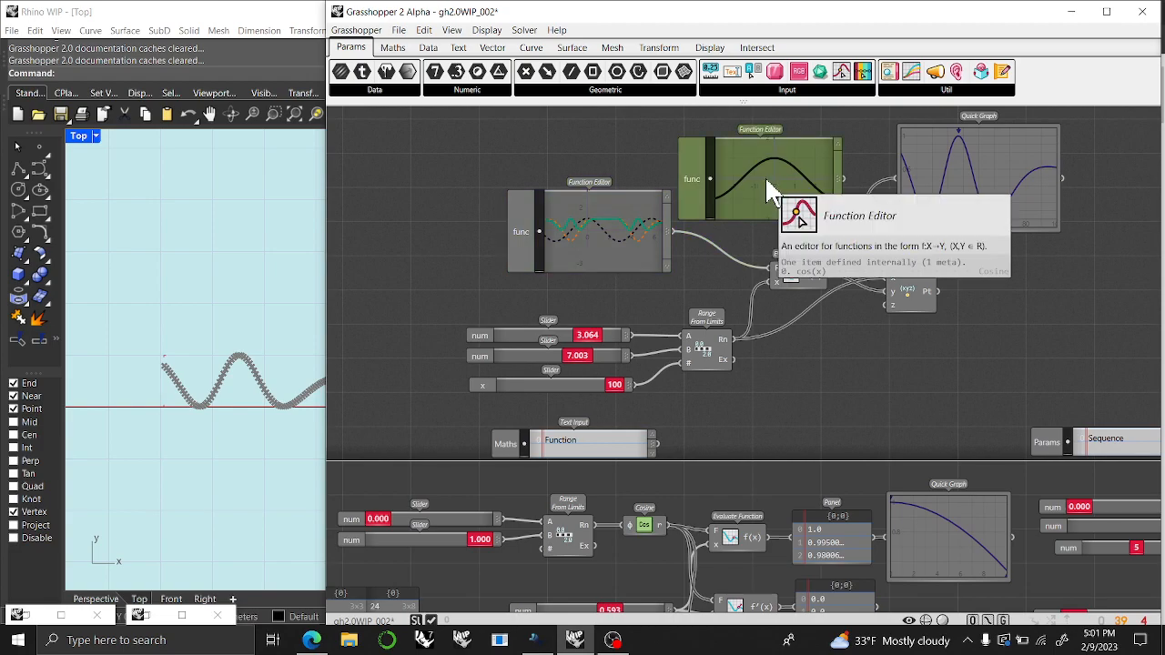
{"action": "key", "text": "Delete"}
{"action": "right_click_drag", "start_coordinate": [722, 365], "coordinate": [695, 317]}
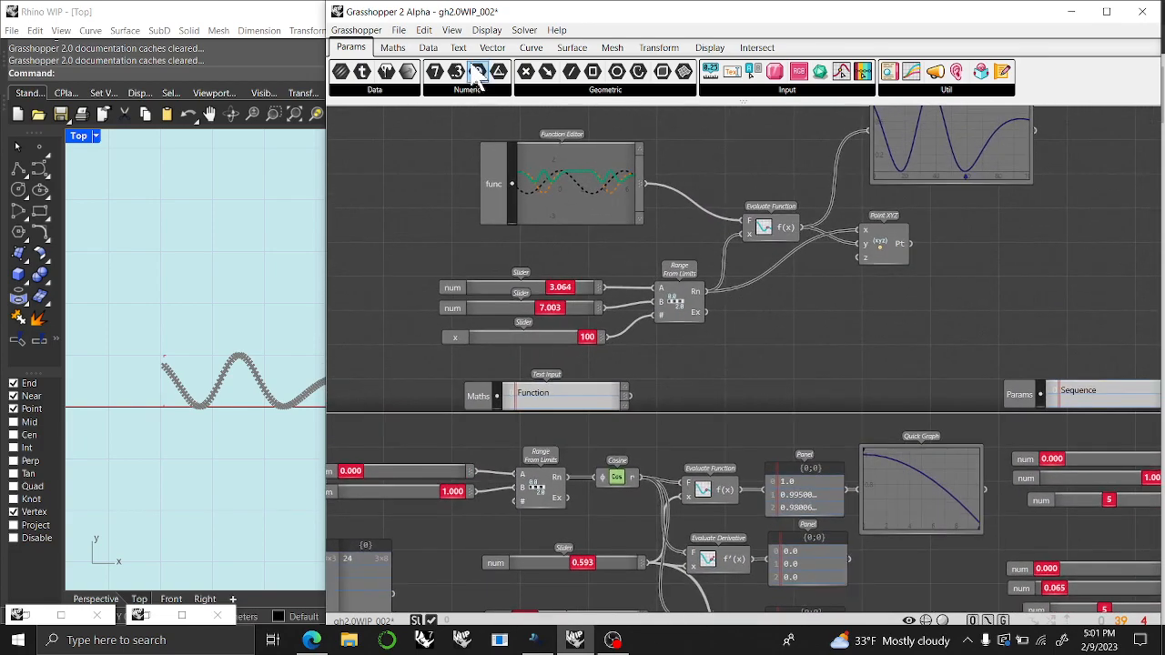
{"action": "left_click", "coordinate": [392, 47]}
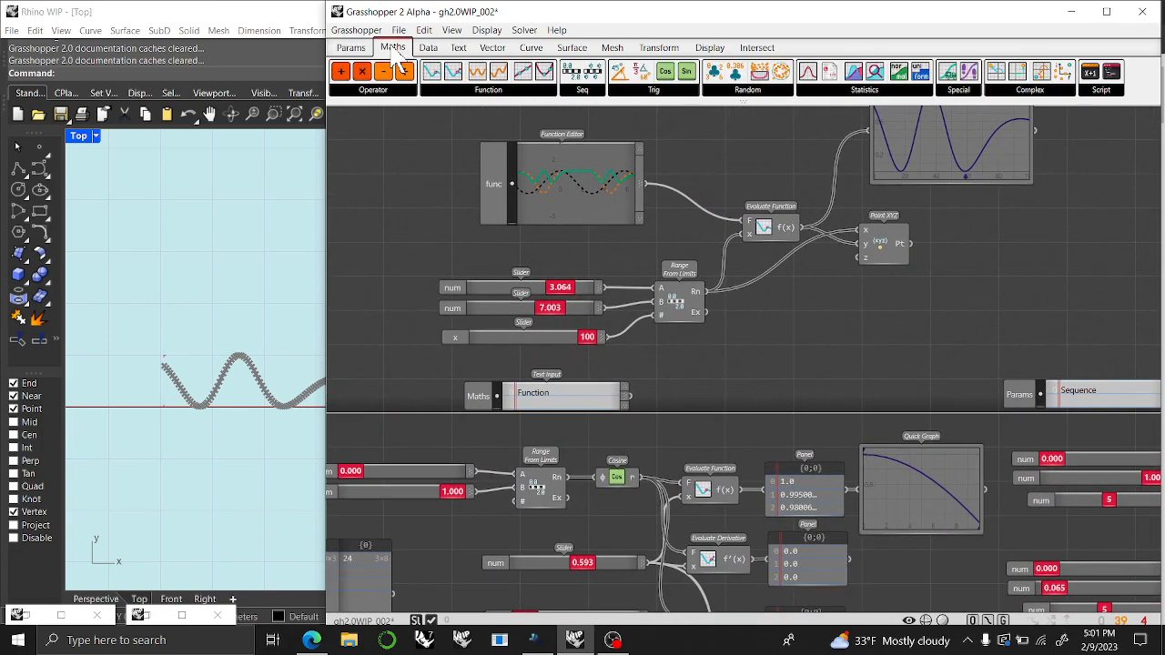
{"action": "left_click", "coordinate": [487, 91]}
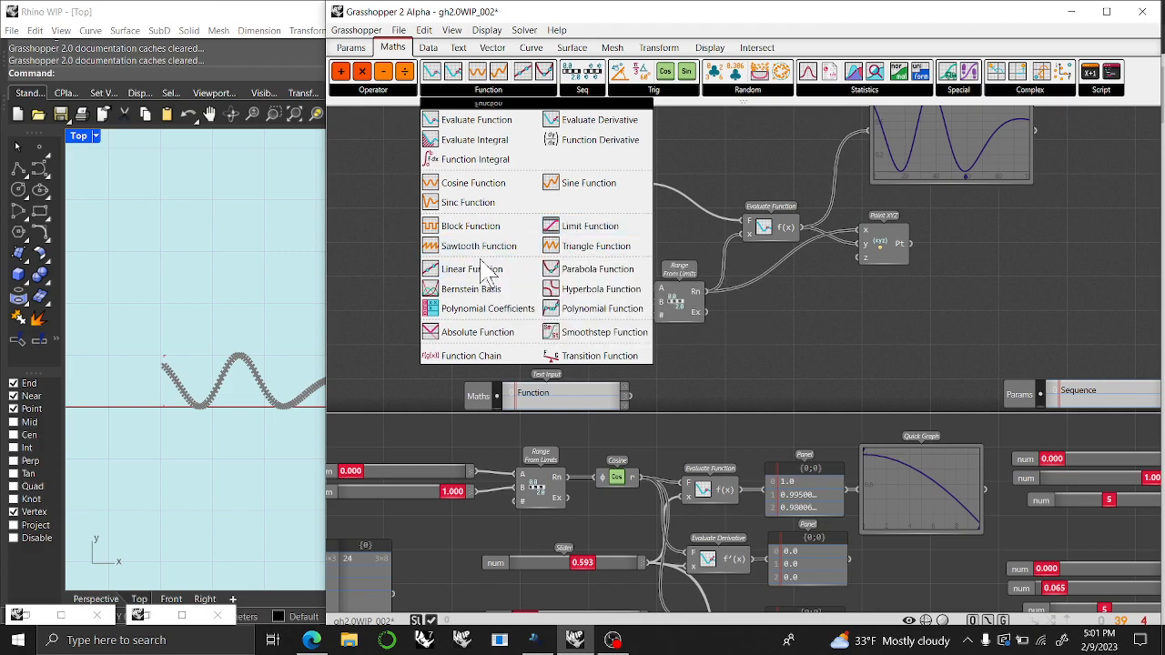
{"action": "left_click", "coordinate": [795, 355]}
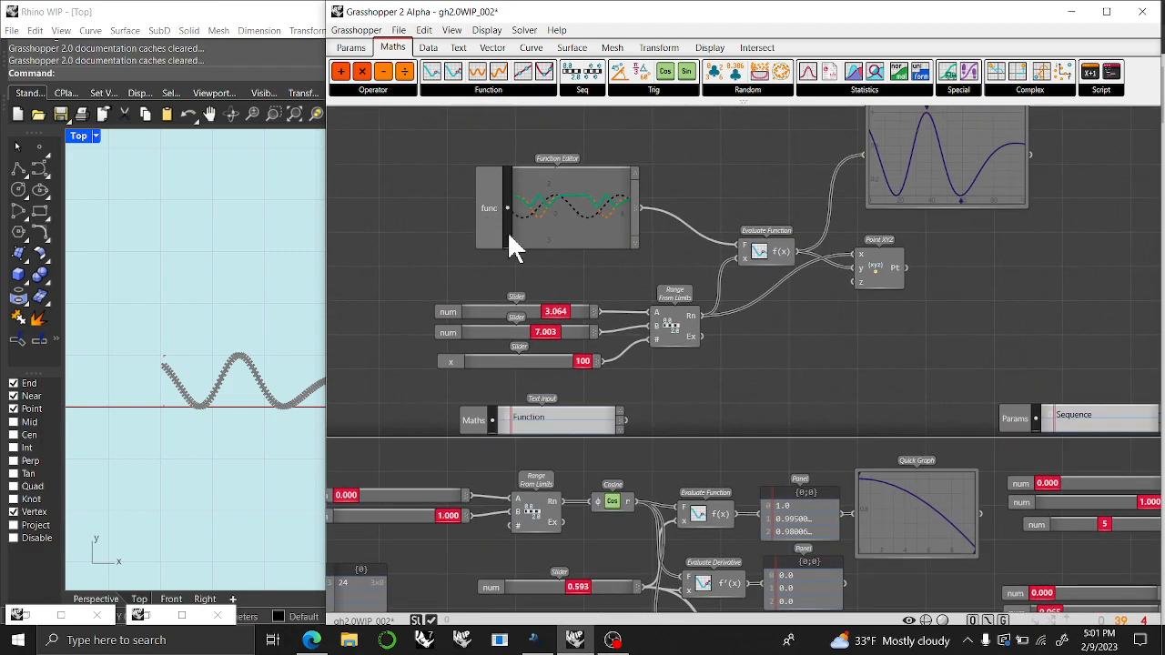
Reopen the Function Editor without its detail view, add another Cosine function, and move its base point to about (-1.9, 0.5).
{"action": "left_click", "coordinate": [184, 611]}
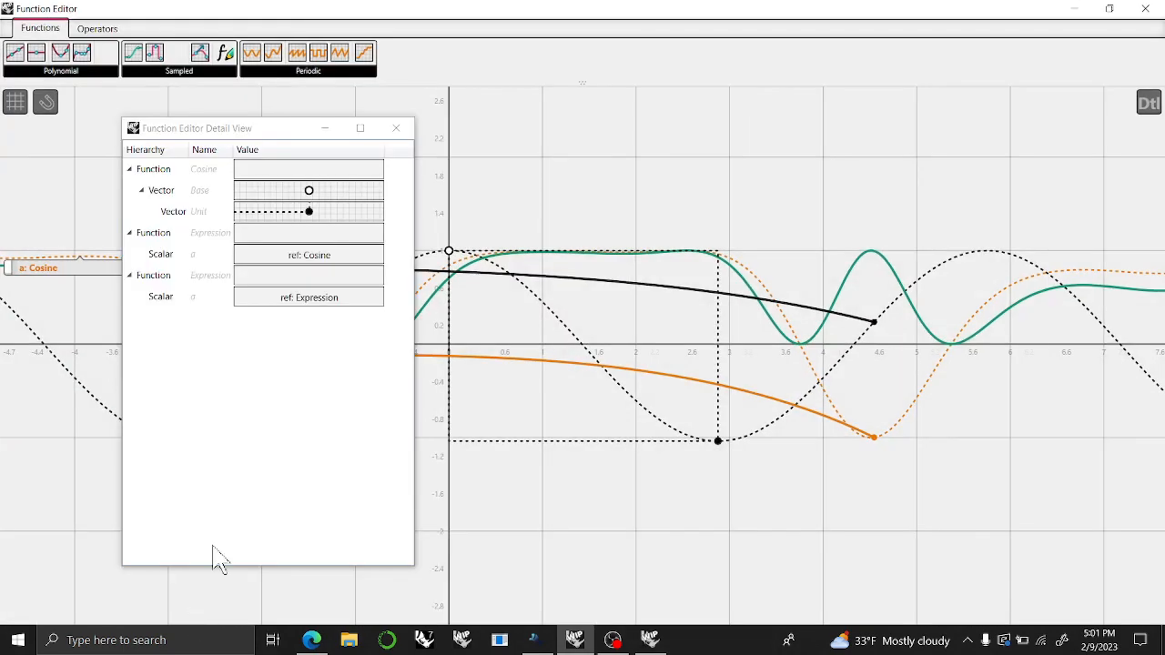
{"action": "left_click", "coordinate": [396, 128]}
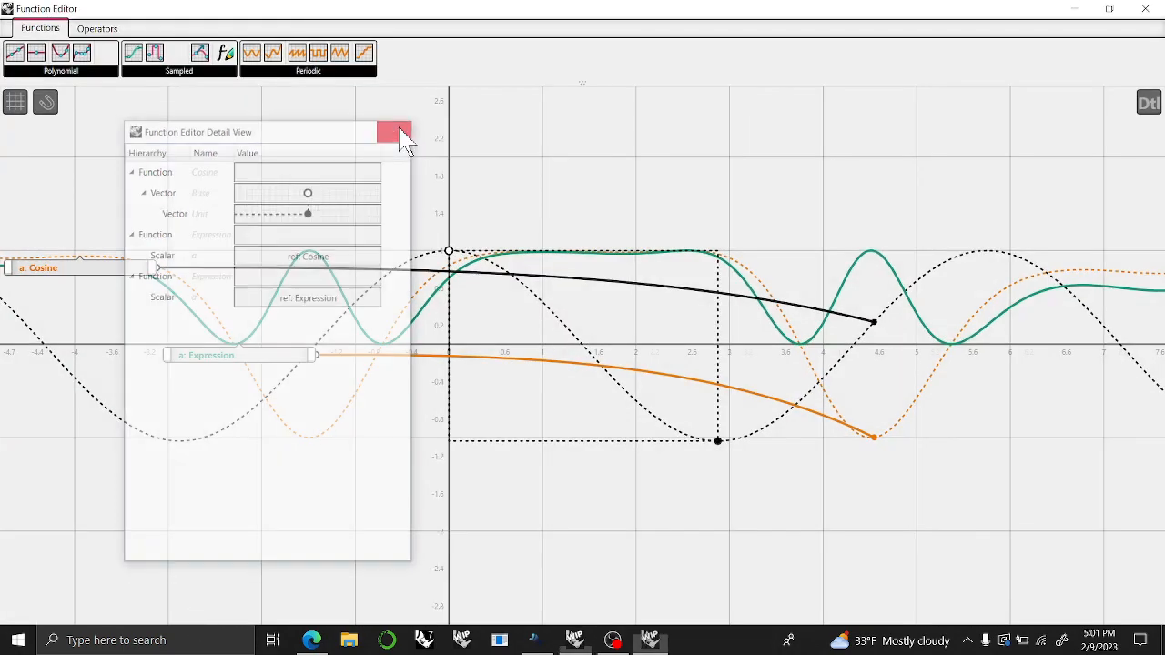
{"action": "left_click_drag", "start_coordinate": [254, 56], "coordinate": [556, 426]}
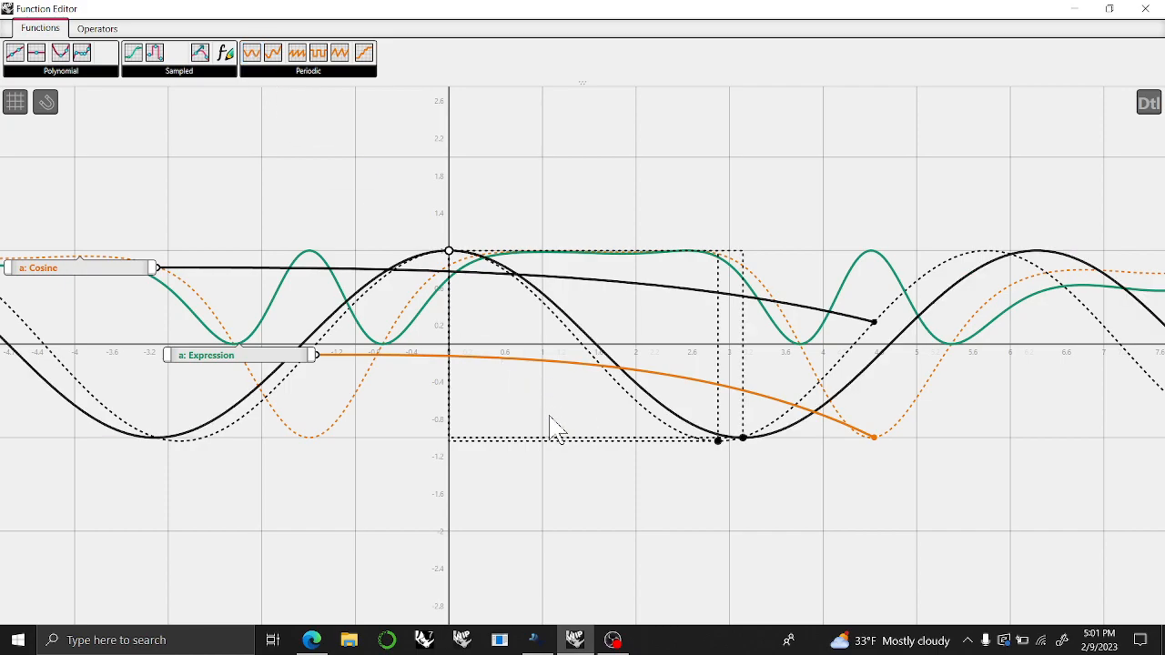
{"action": "left_click", "coordinate": [742, 440]}
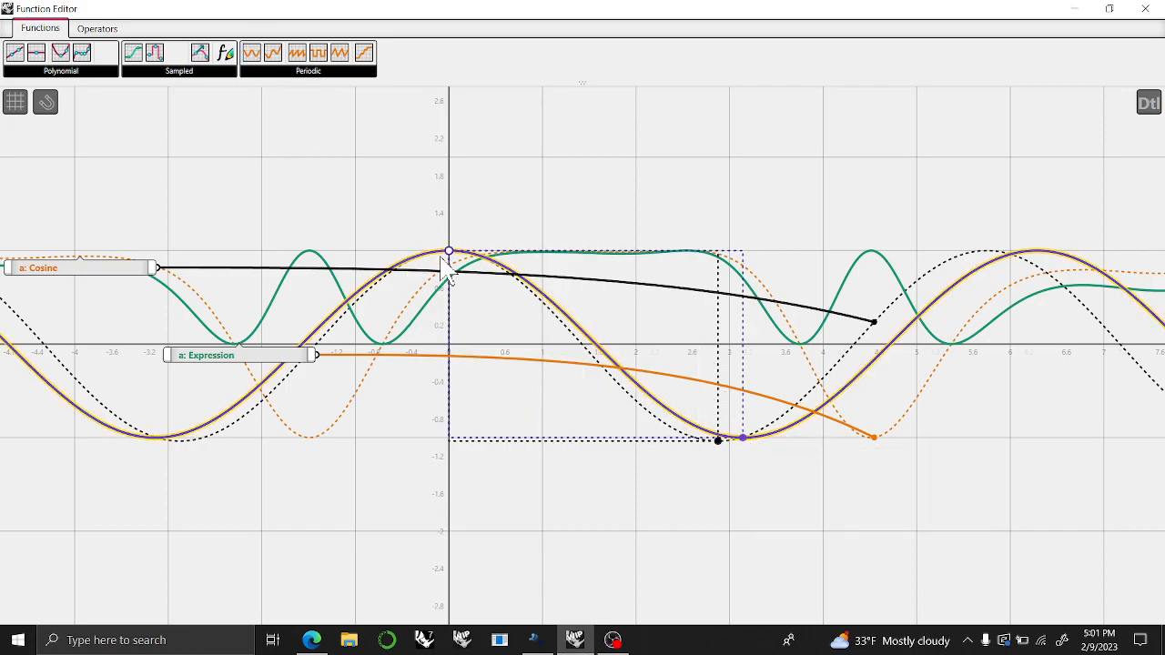
{"action": "left_click_drag", "start_coordinate": [448, 253], "coordinate": [274, 310]}
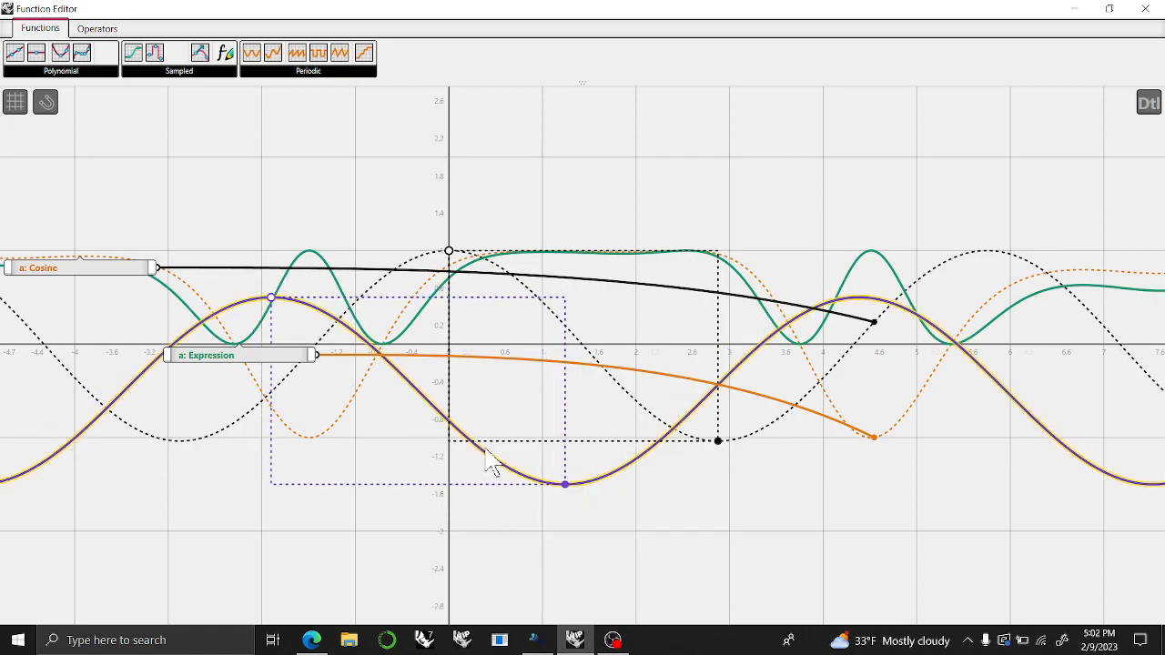
Delete the newly added Cosine function from the graph and minimize the Function Editor.
{"action": "key", "text": "Delete"}
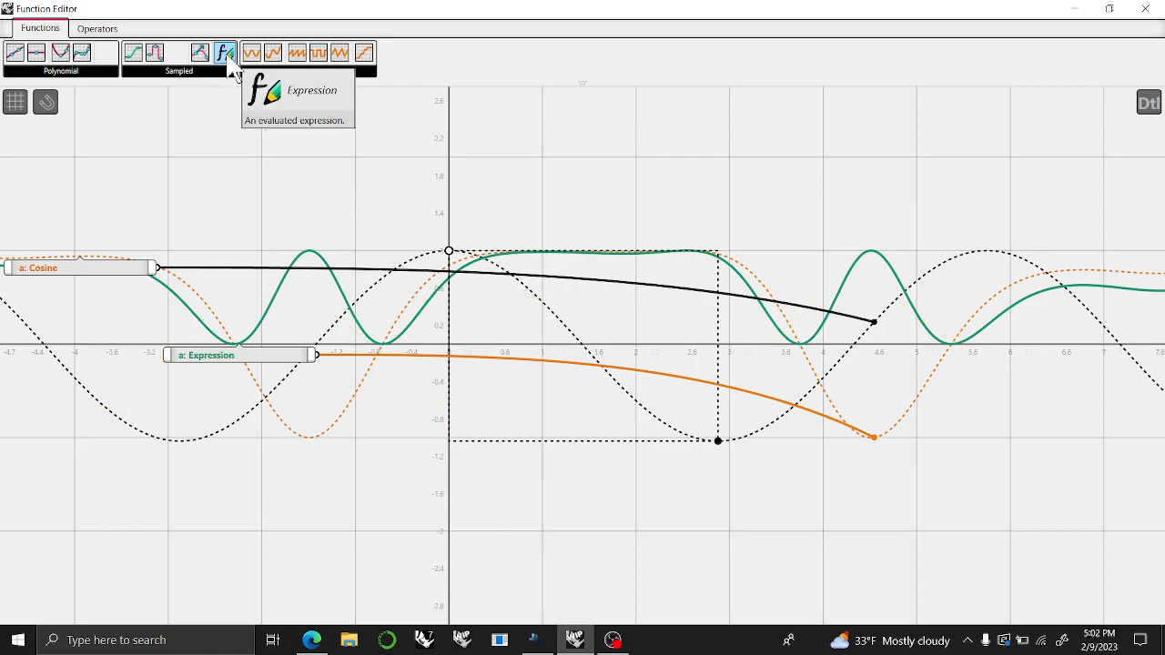
{"action": "scroll", "coordinate": [404, 206], "scroll_direction": "down", "scroll_amount": 1}
{"action": "scroll", "coordinate": [403, 204], "scroll_direction": "down", "scroll_amount": 3}
{"action": "right_click_drag", "start_coordinate": [403, 204], "coordinate": [340, 293]}
{"action": "left_click", "coordinate": [1075, 9]}
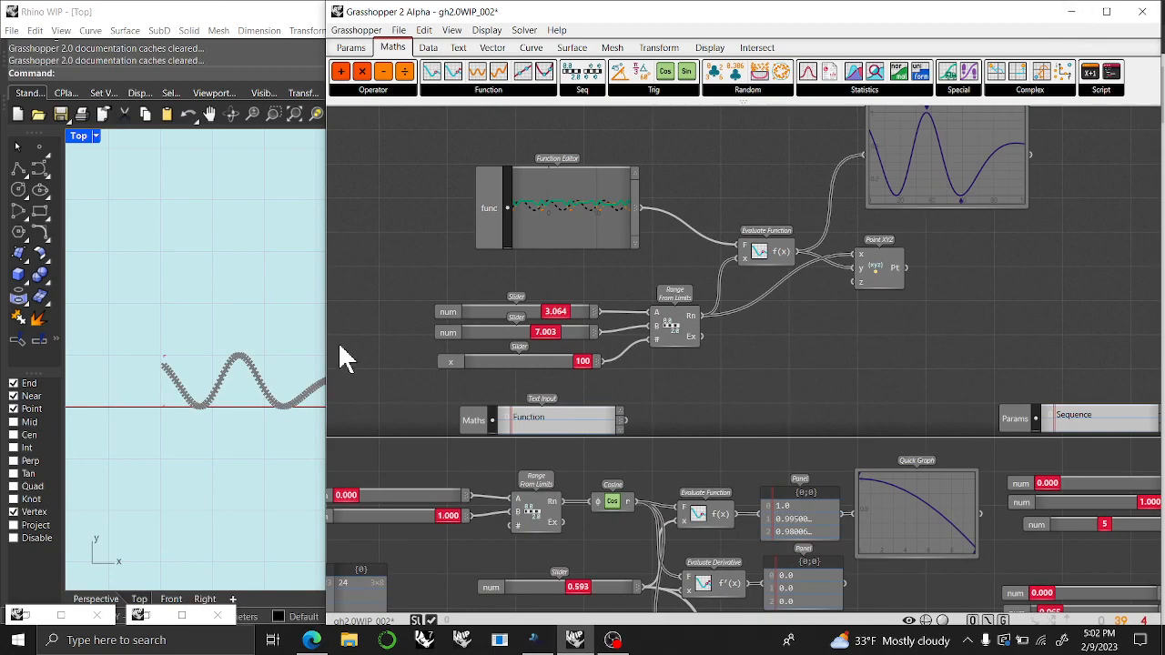
Narrow the Grasshopper window to reveal the full point curve in Rhino's Top viewport, and review the function evaluation, derivative and integral components.
{"action": "left_click_drag", "start_coordinate": [326, 332], "coordinate": [430, 335]}
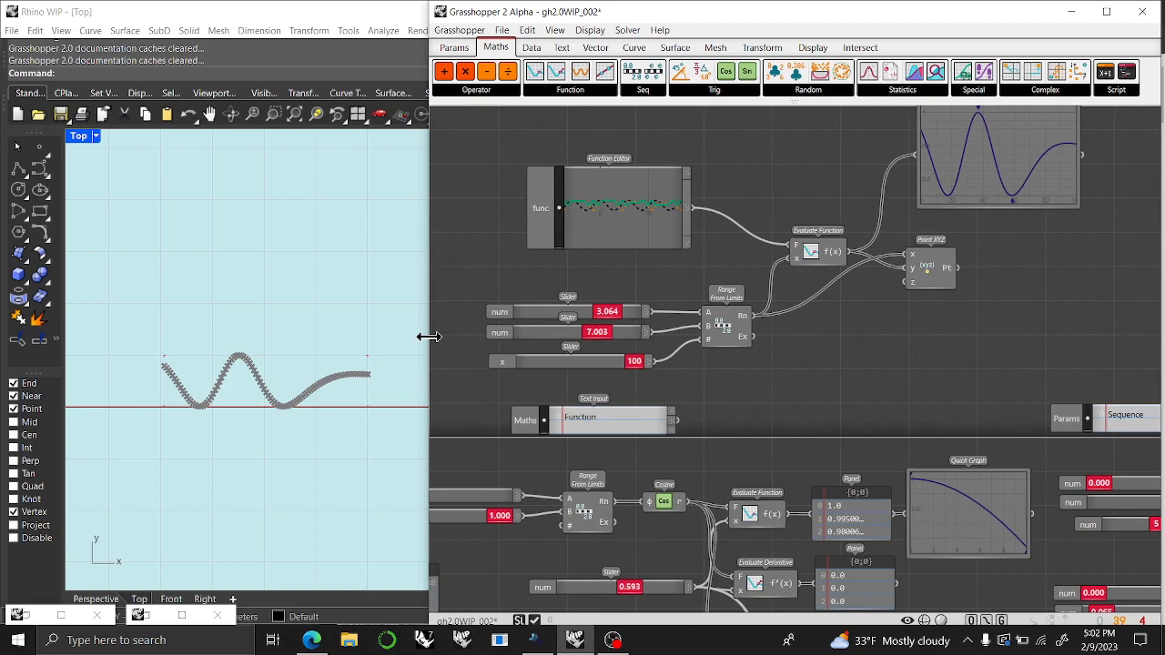
{"action": "right_click_drag", "start_coordinate": [909, 382], "coordinate": [881, 480]}
{"action": "mouse_move", "coordinate": [812, 515]}
{"action": "right_mouse_down"}
{"action": "mouse_move", "coordinate": [916, 151]}
{"action": "mouse_move", "coordinate": [954, 162]}
{"action": "mouse_move", "coordinate": [944, 156]}
{"action": "mouse_move", "coordinate": [879, 143]}
{"action": "mouse_move", "coordinate": [883, 433]}
{"action": "mouse_move", "coordinate": [856, 599]}
{"action": "right_mouse_up"}
{"action": "mouse_move", "coordinate": [846, 136]}
{"action": "right_mouse_down"}
{"action": "mouse_move", "coordinate": [847, 328]}
{"action": "mouse_move", "coordinate": [910, 269]}
{"action": "right_mouse_up"}
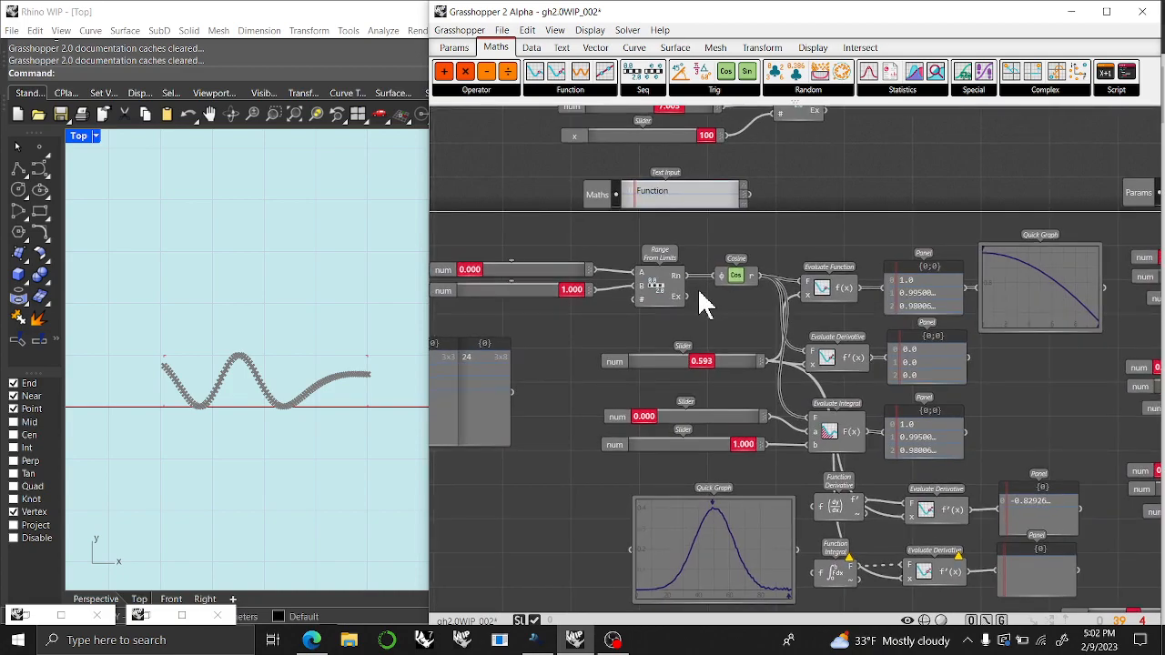
{"action": "scroll", "coordinate": [694, 291], "scroll_direction": "up", "scroll_amount": 2}
{"action": "right_click_drag", "start_coordinate": [865, 319], "coordinate": [891, 266]}
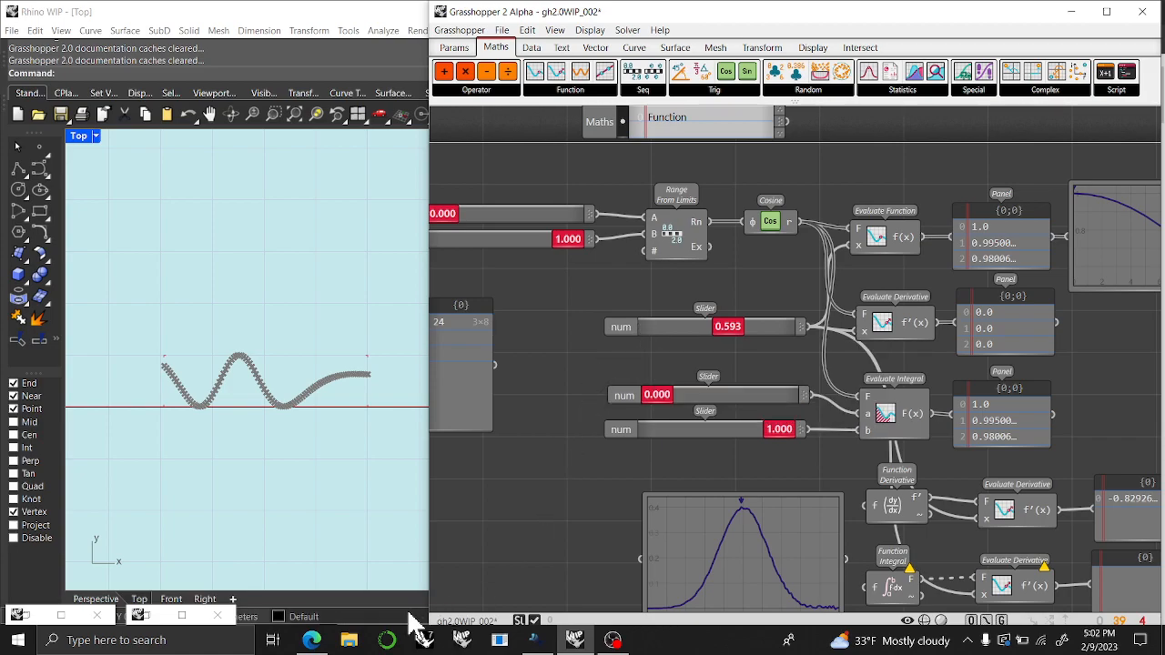
{"action": "left_click", "coordinate": [614, 637]}
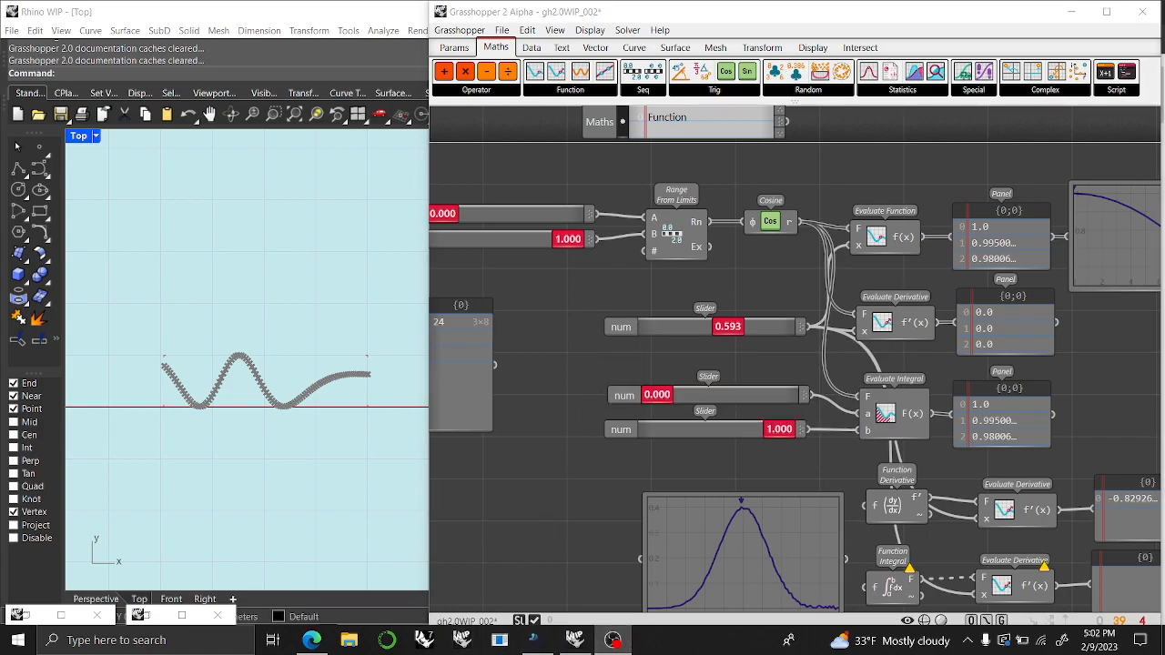